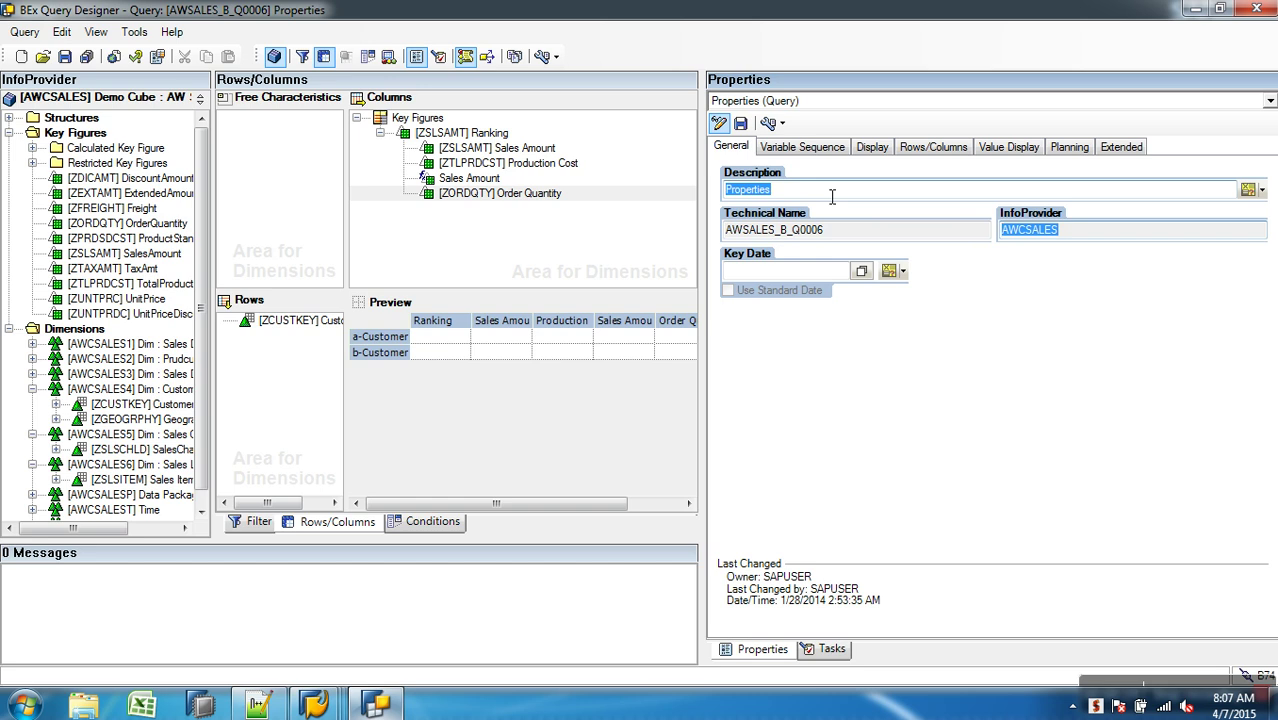
Step: Nest the Order Quantity key figure beneath the Sales Amount formula in the query's columns
click(835, 197)
click(500, 192)
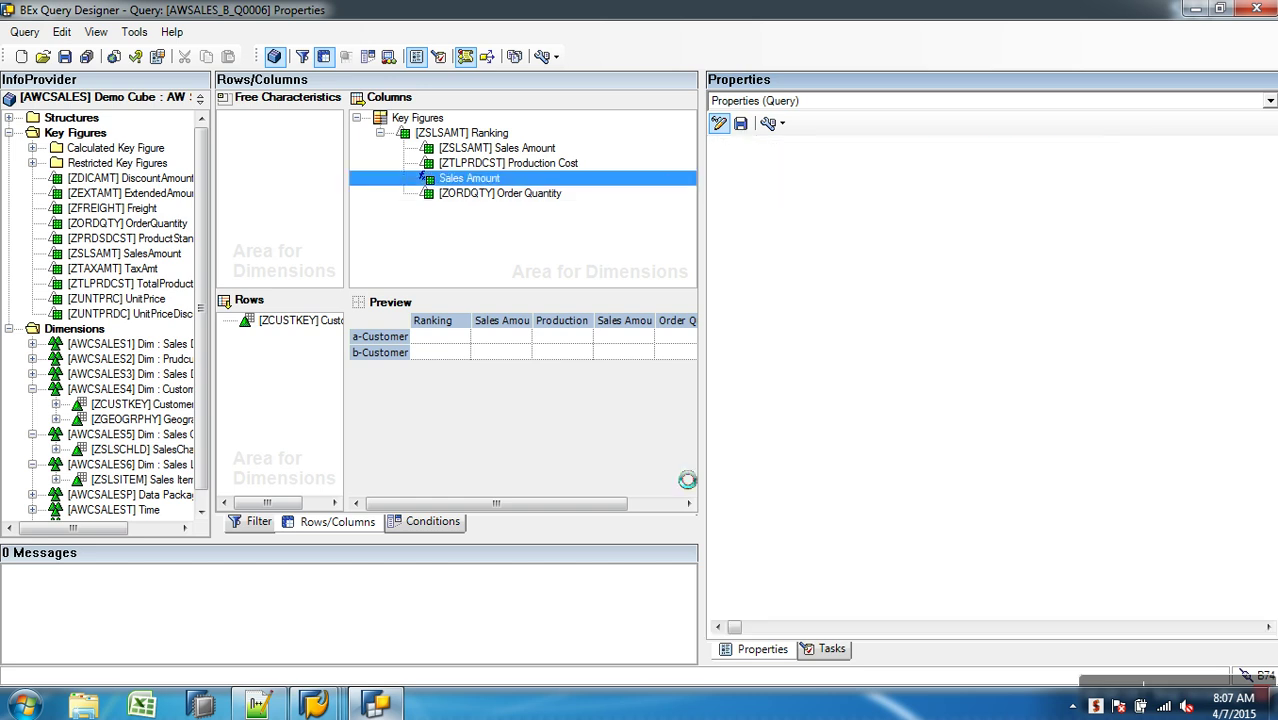
Step: Switch to the executed query in SAP GUI, highlight its report title, and return to BEx Query Designer
mouse_move(313, 705)
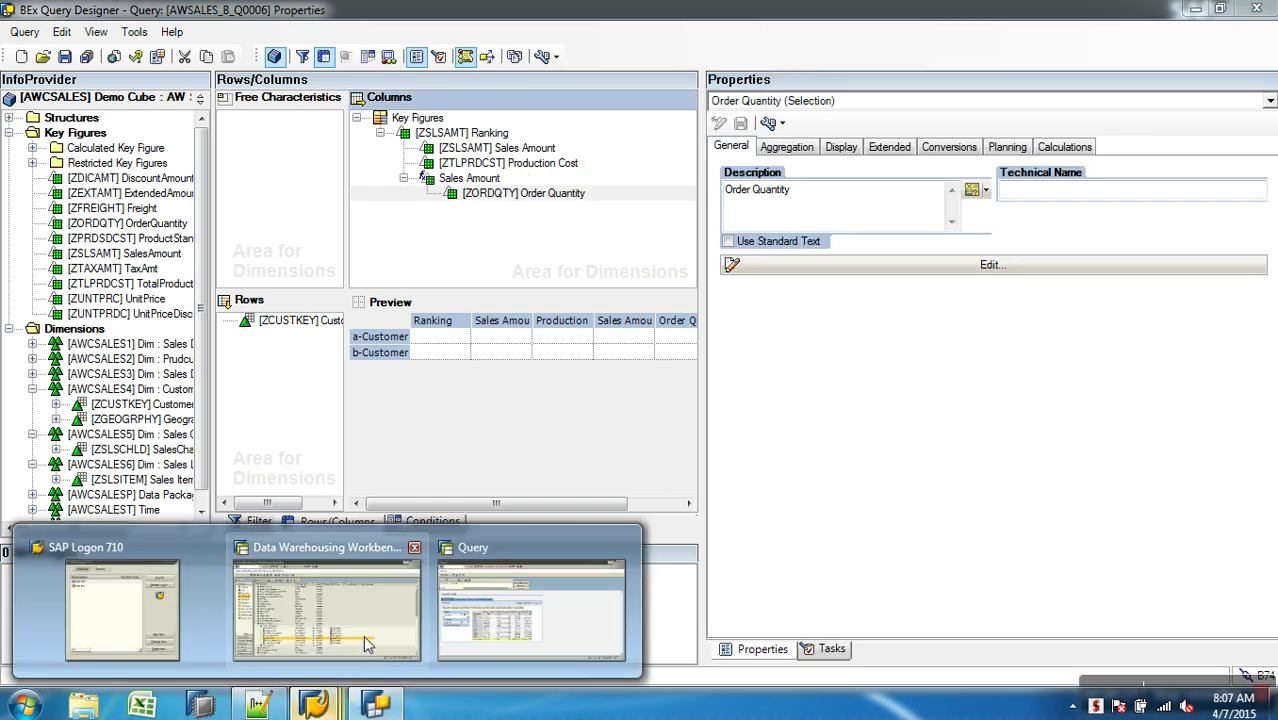
click(526, 640)
drag(29, 293, 117, 301)
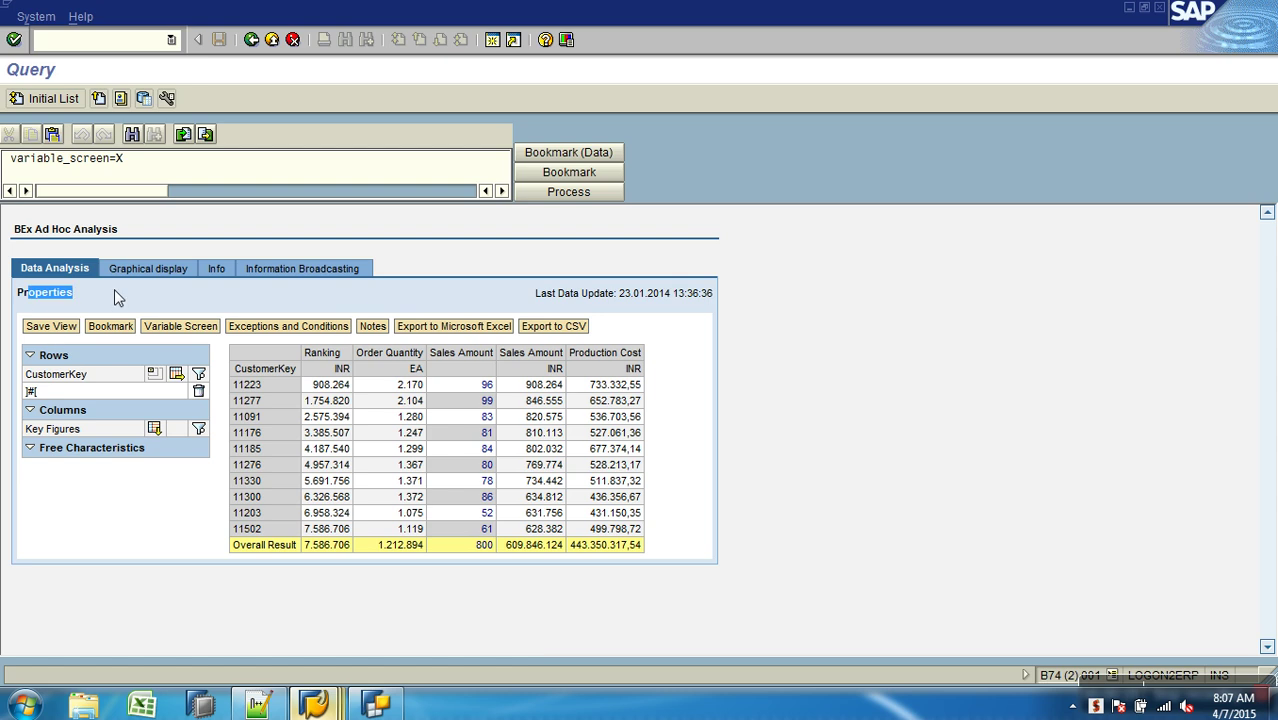
key(alt+Tab)
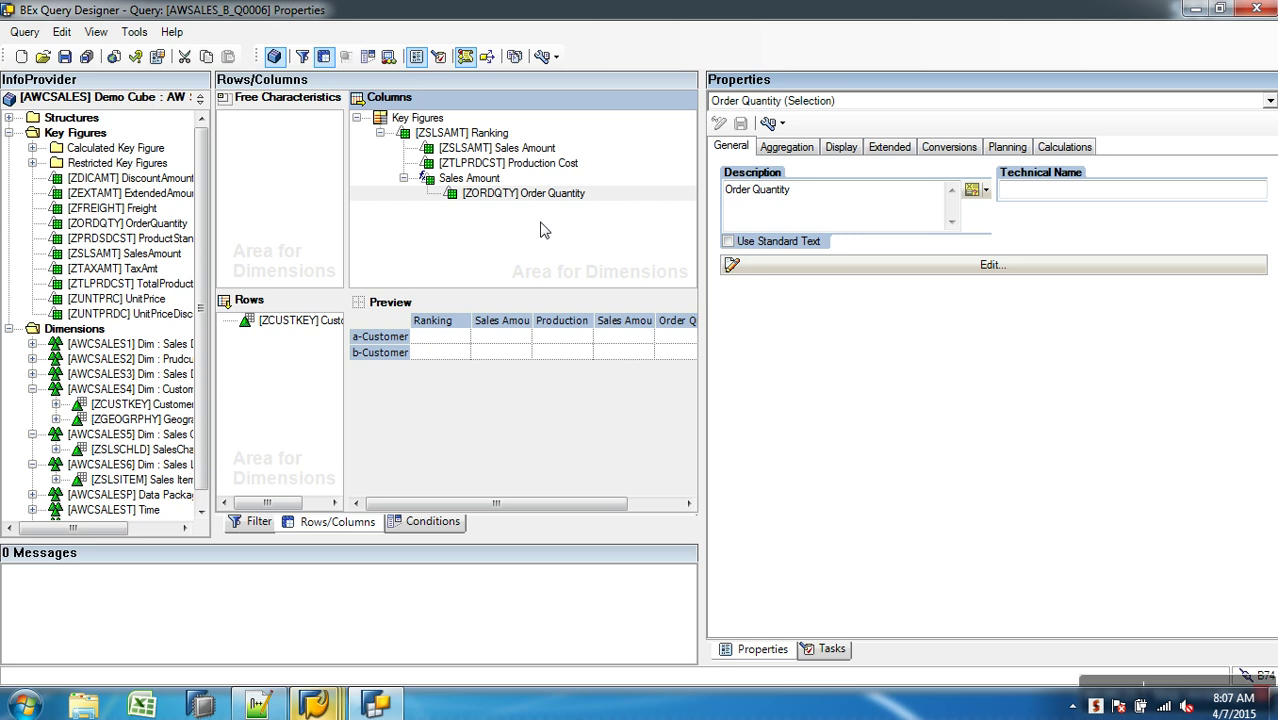
Step: Set the query's description to "Sales Analysis" and save the query
click(782, 118)
click(787, 119)
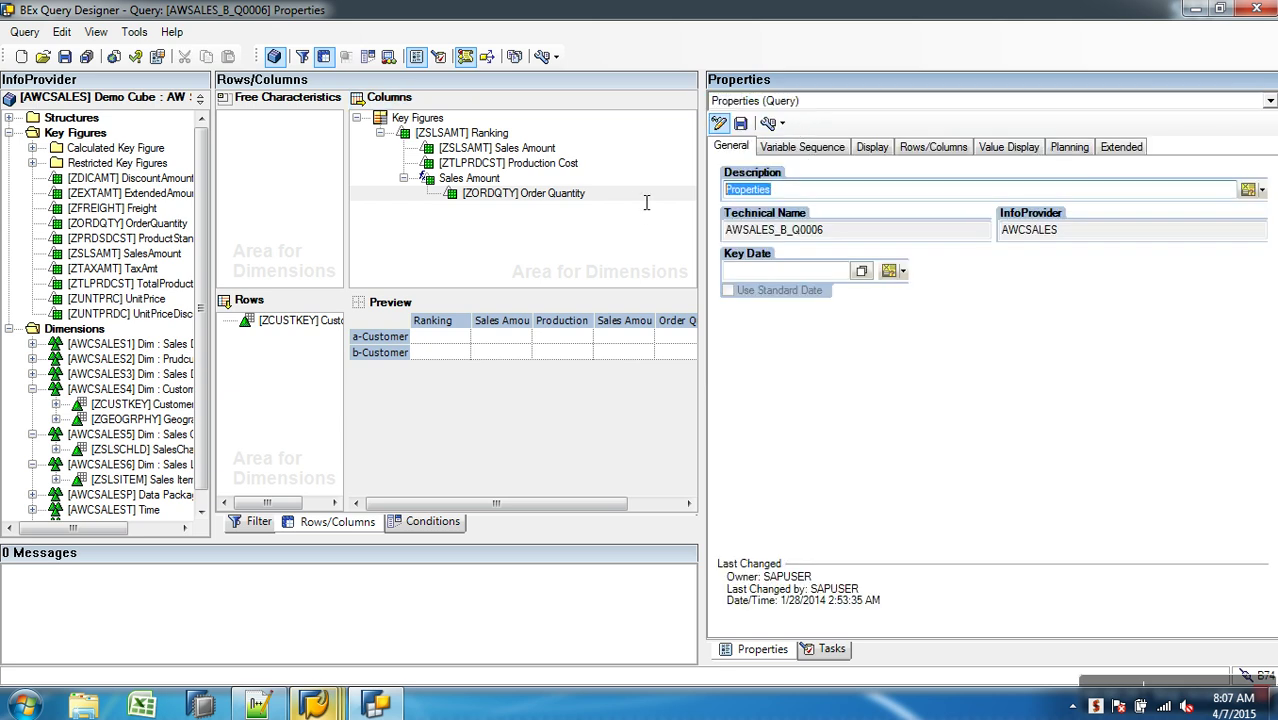
text(Sales Analysis)
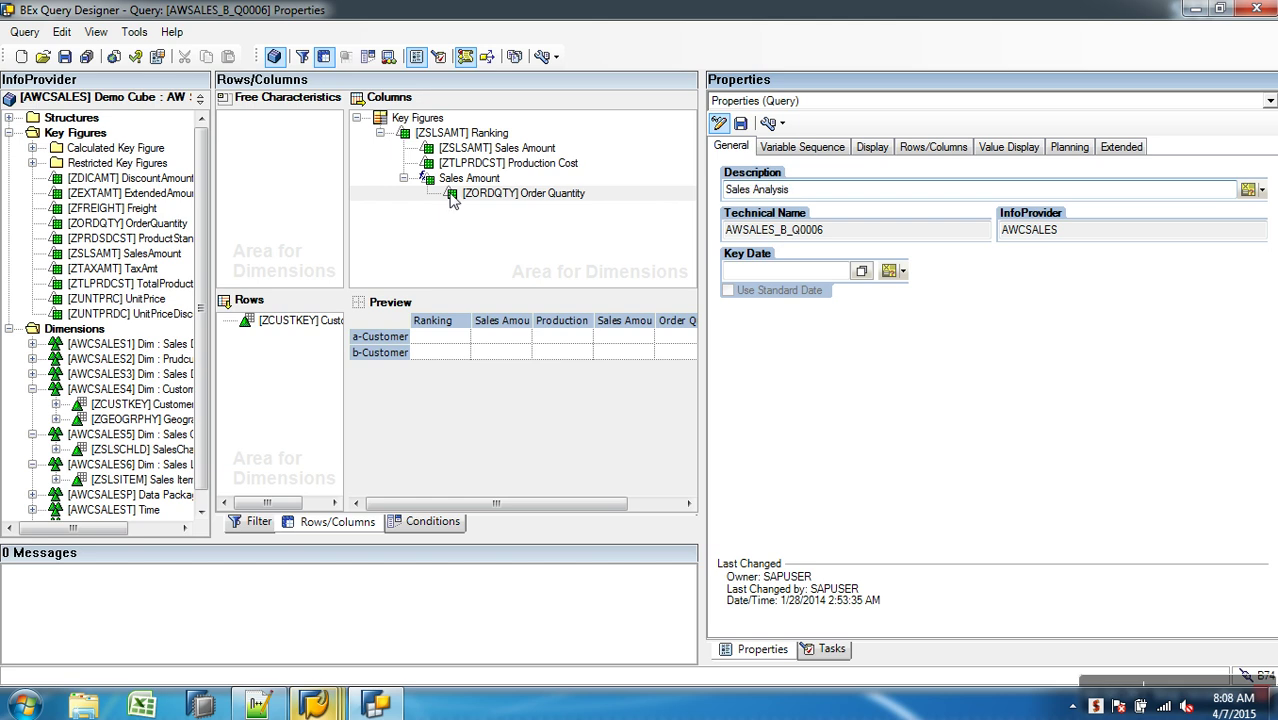
click(65, 56)
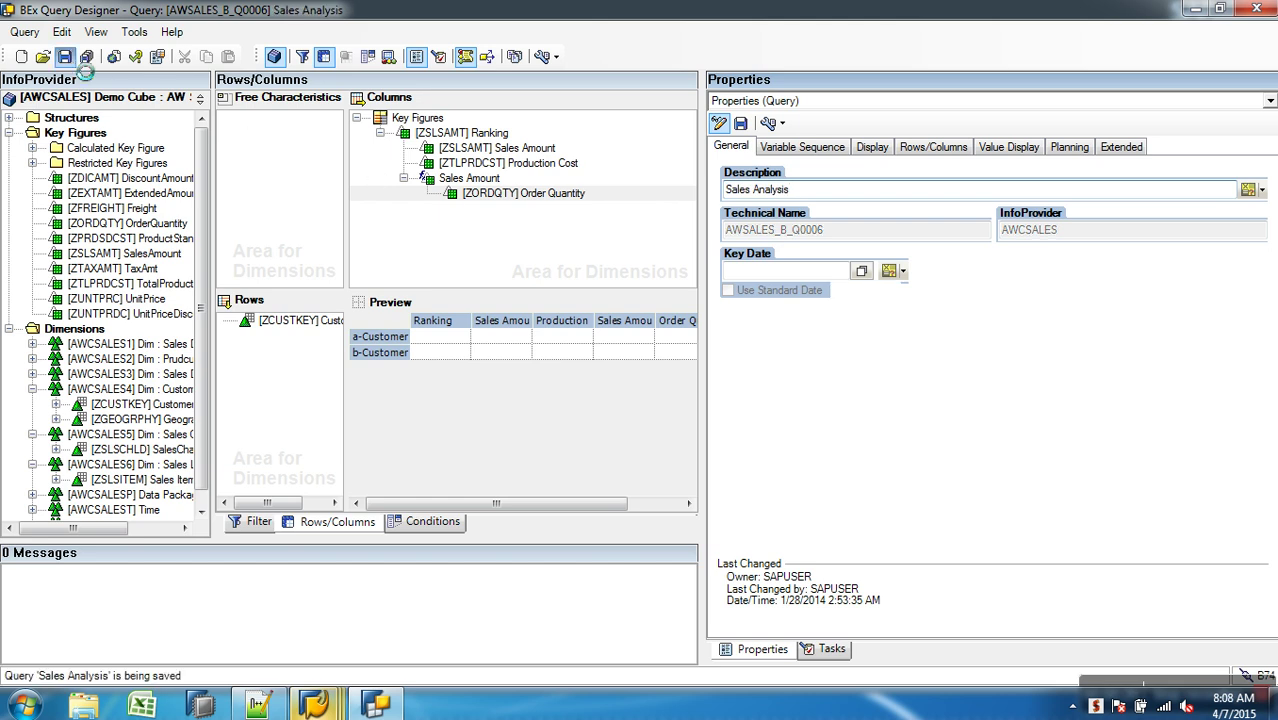
Step: Switch to SAP GUI, leave the executed report for the Query Monitor, and return to BEx Query Designer
click(377, 706)
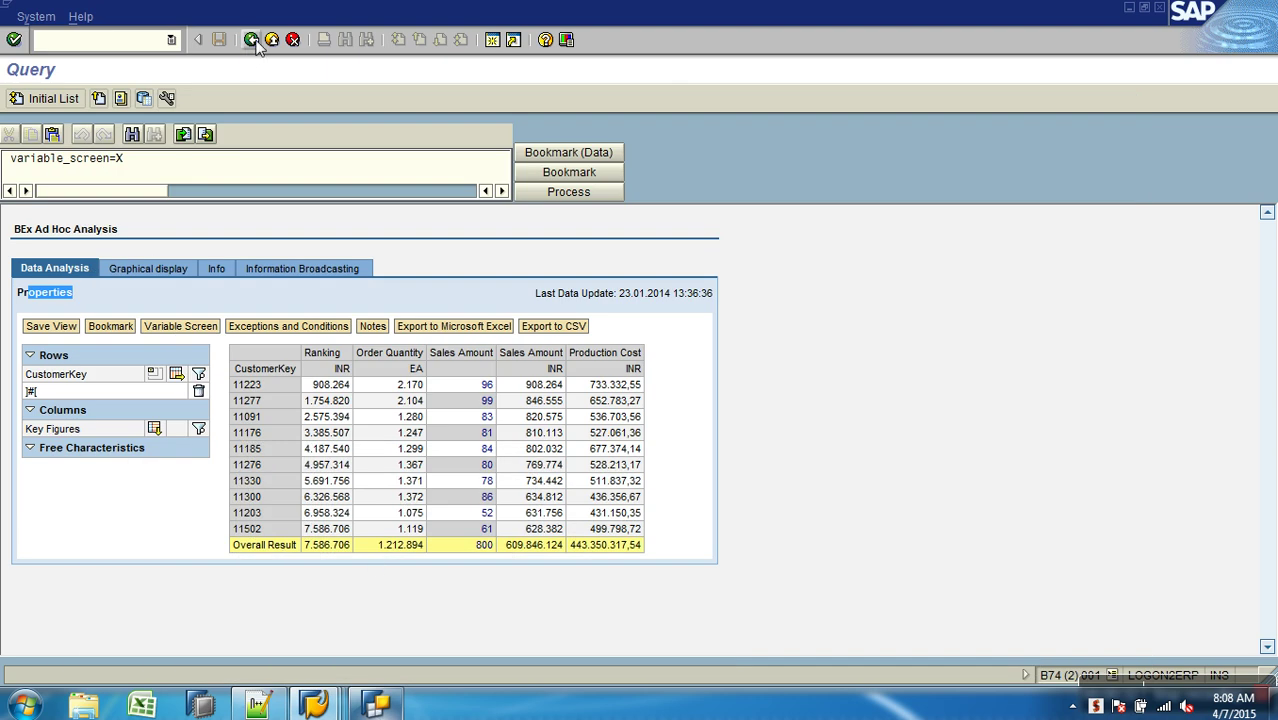
click(51, 106)
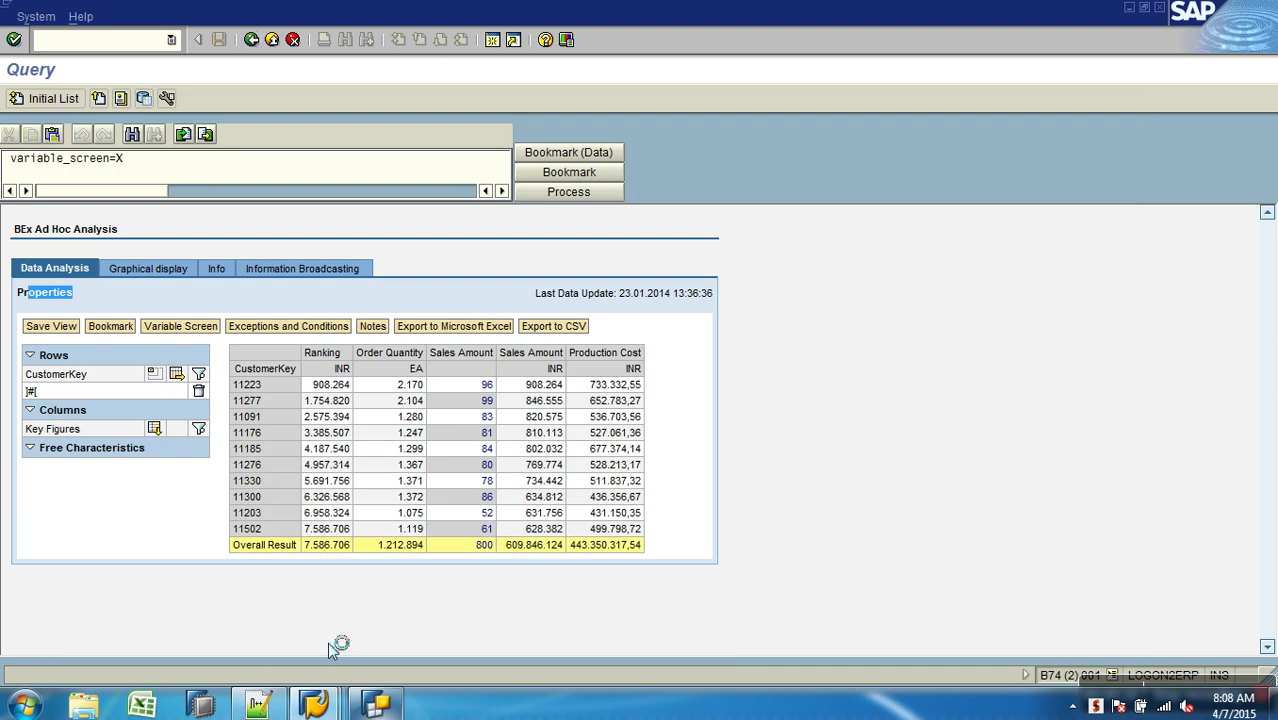
key(alt+Tab)
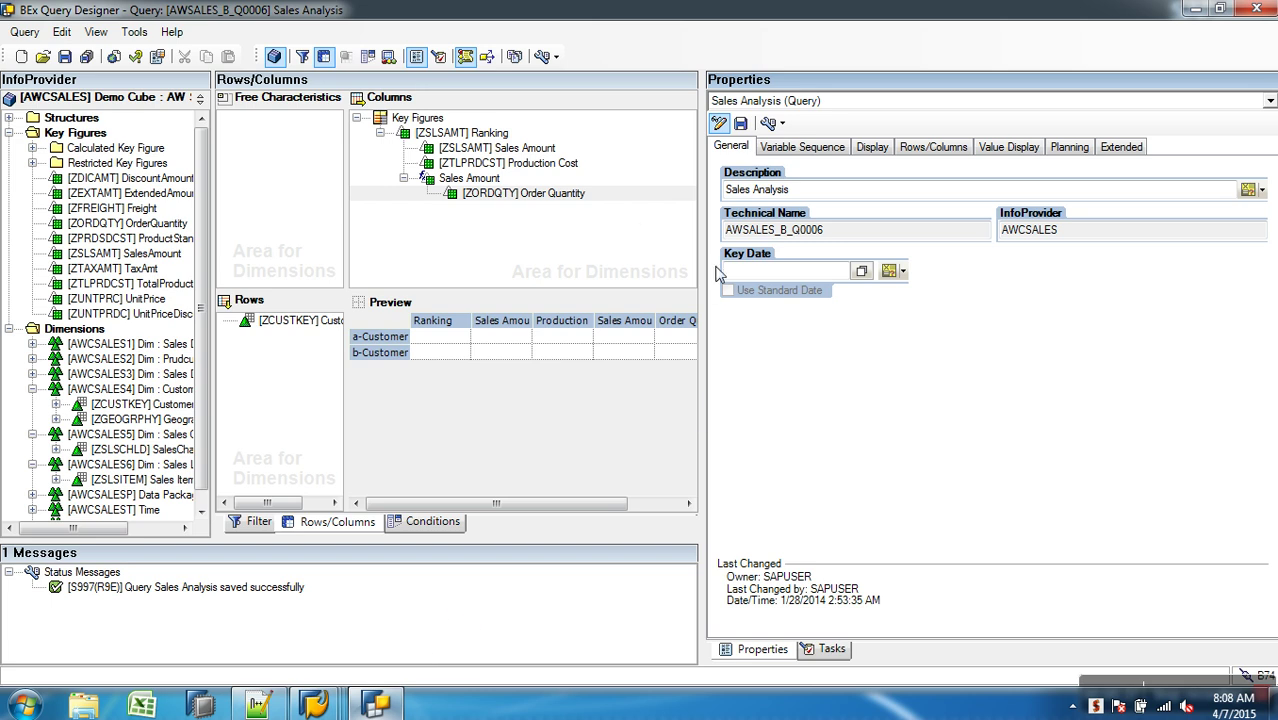
Step: Examine the currency and unit conversion settings of Order Quantity, Sales Amount, Production Cost and Ranking
click(522, 193)
click(1064, 147)
click(950, 147)
click(813, 313)
click(807, 327)
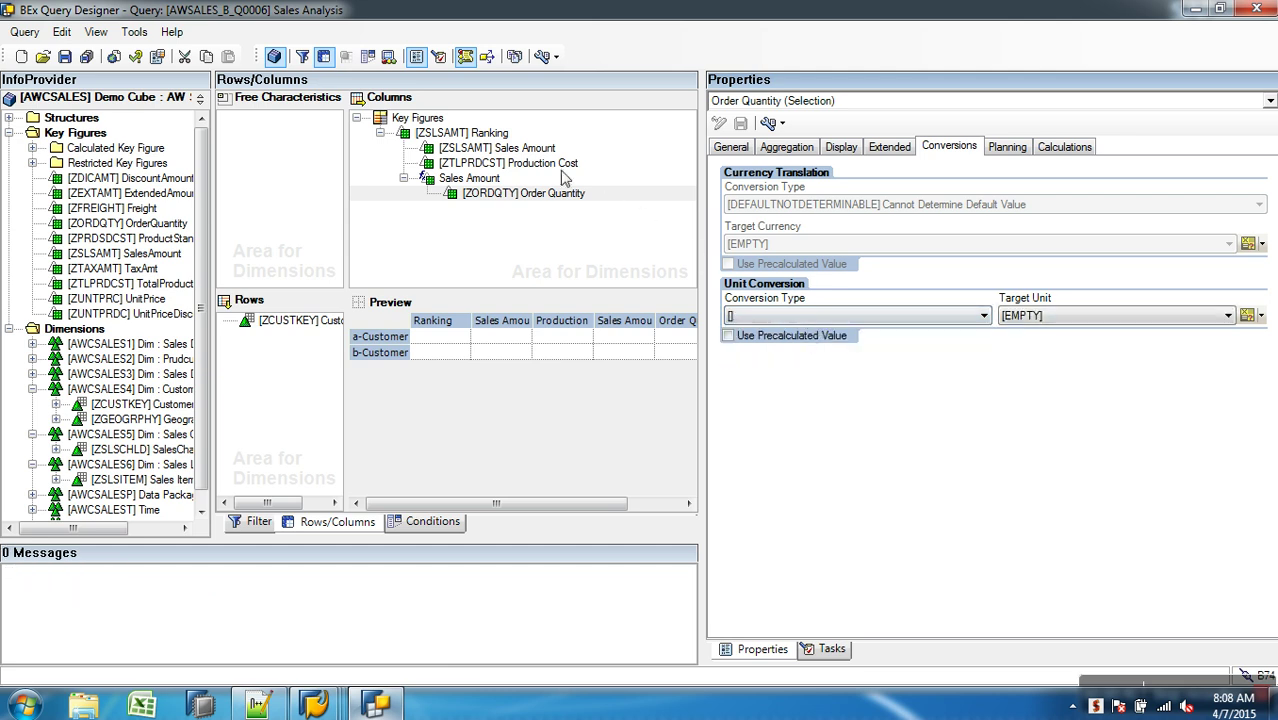
click(510, 150)
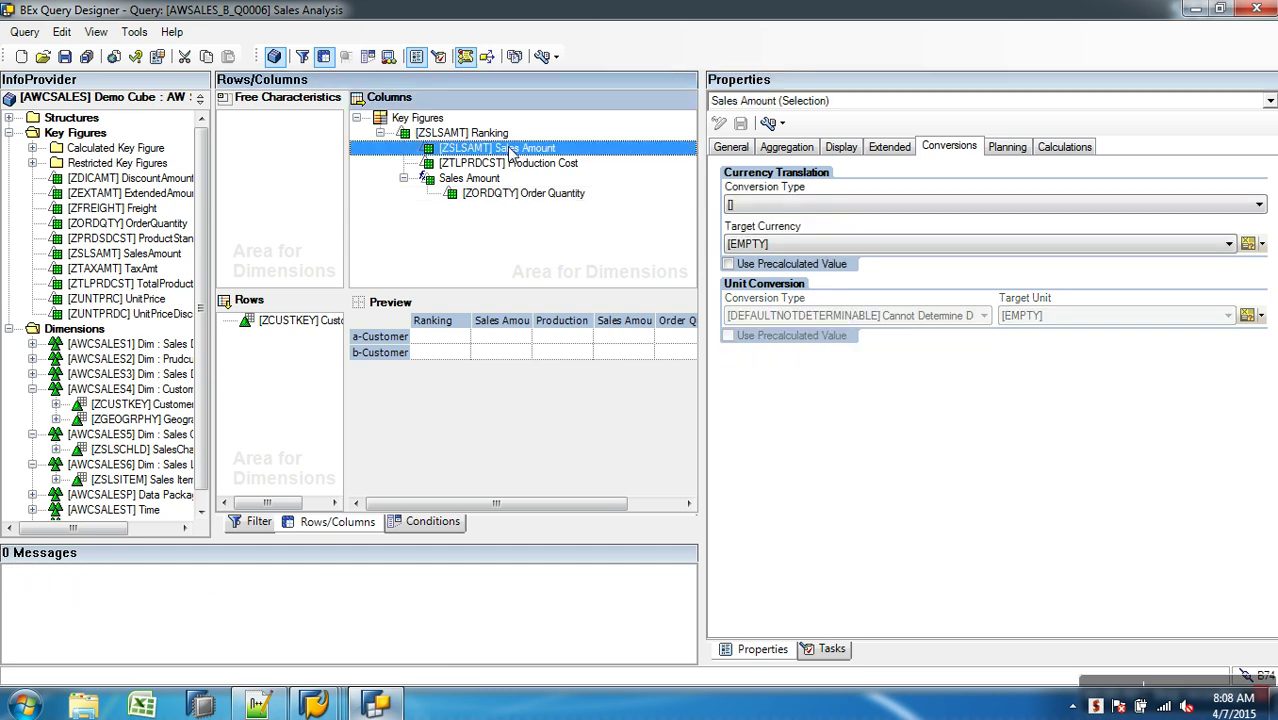
click(493, 165)
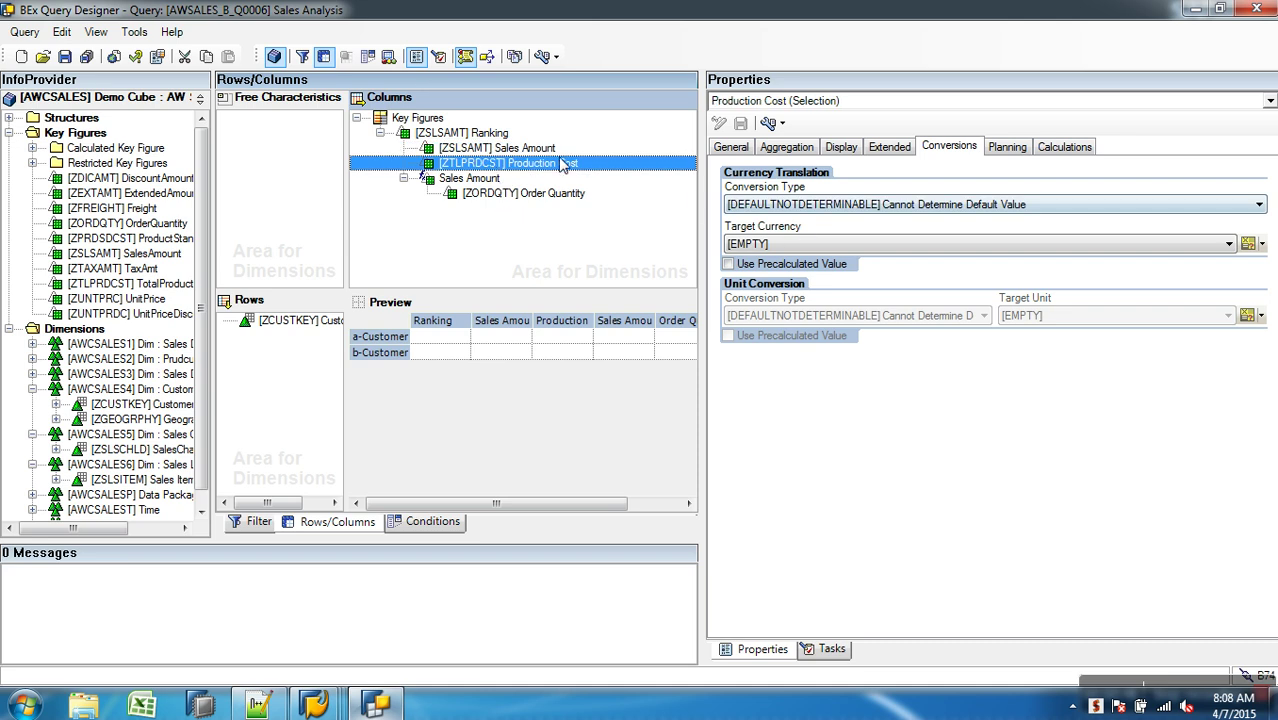
click(466, 135)
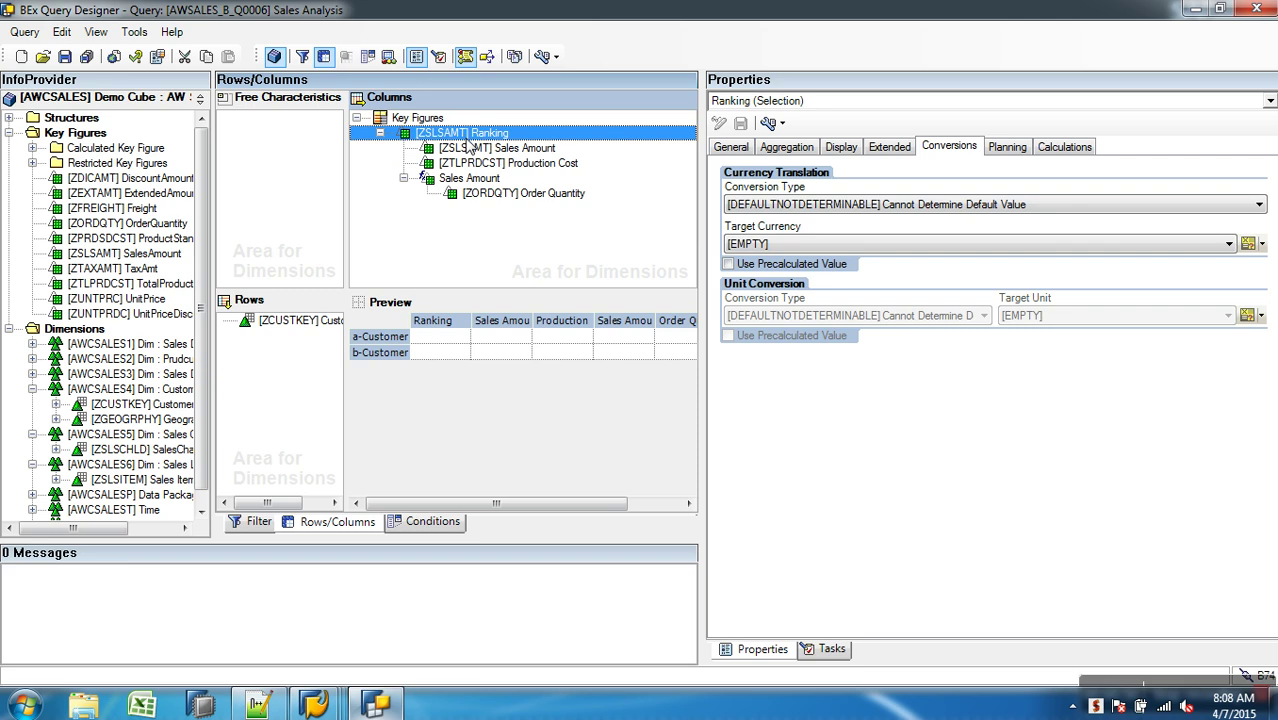
Step: Save the query, execute it in the SAP GUI Query Monitor, and highlight the report title
click(64, 56)
mouse_move(375, 705)
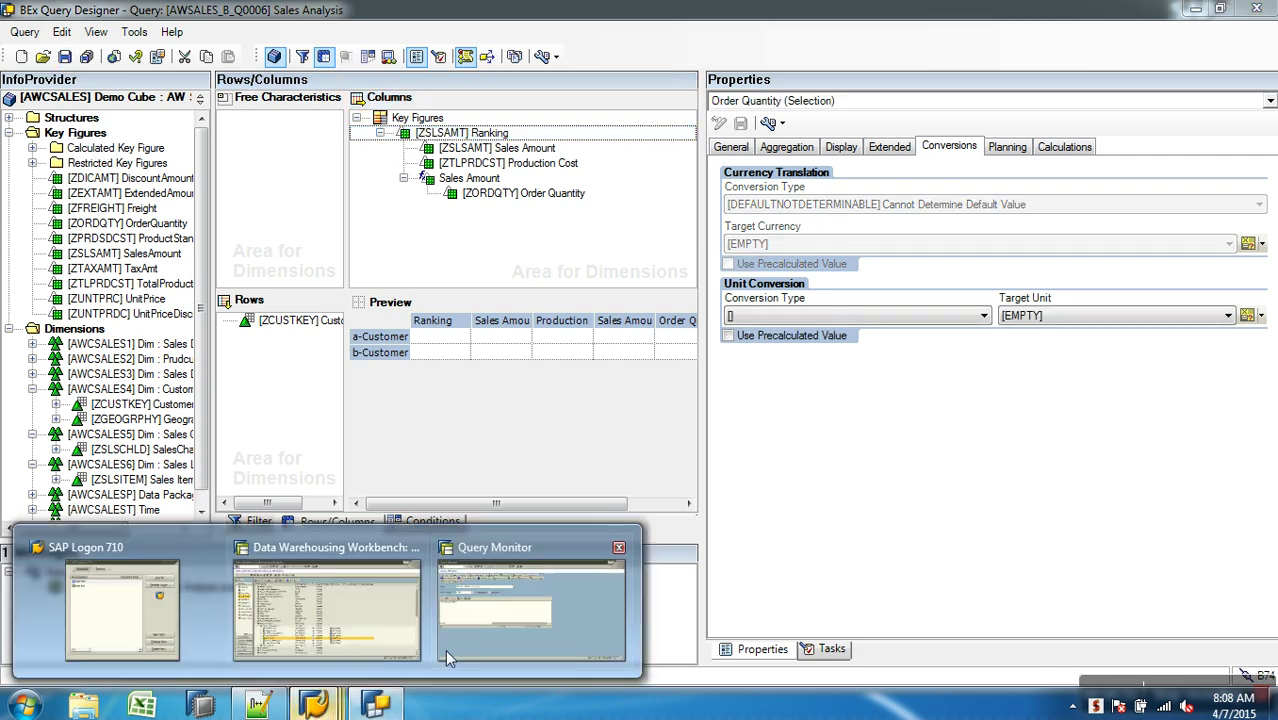
click(450, 635)
click(40, 104)
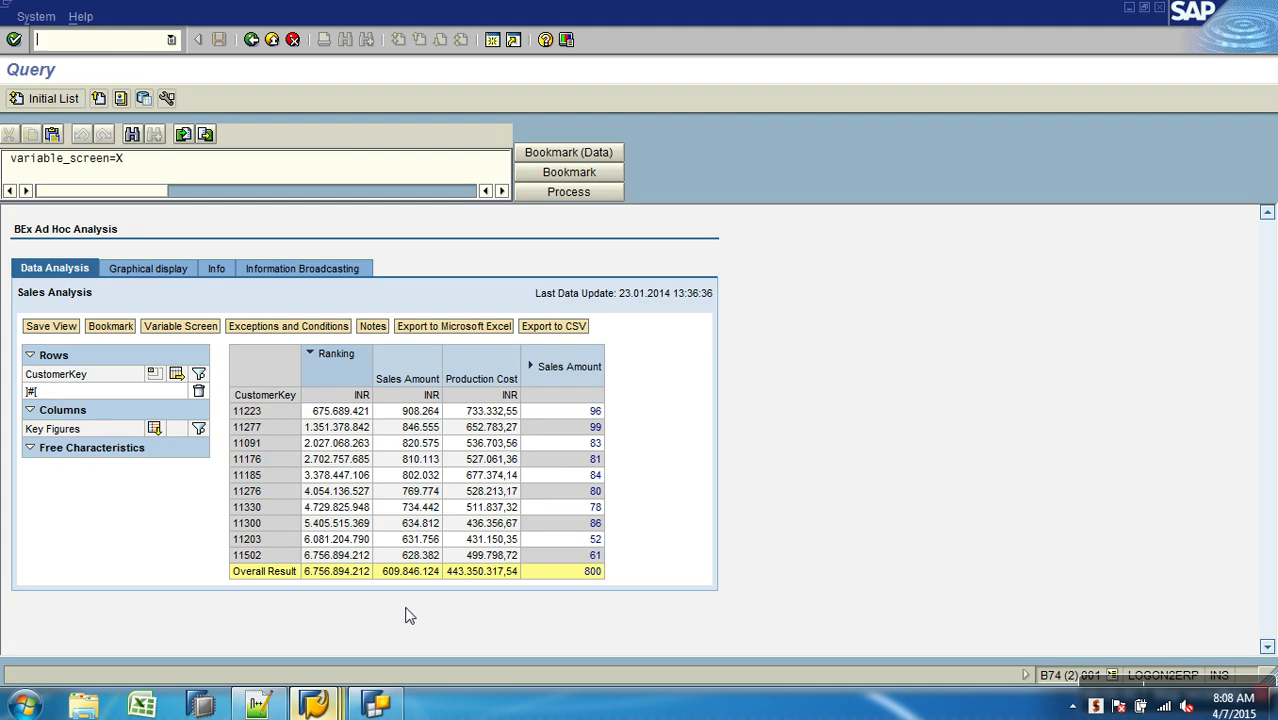
drag(100, 296, 25, 305)
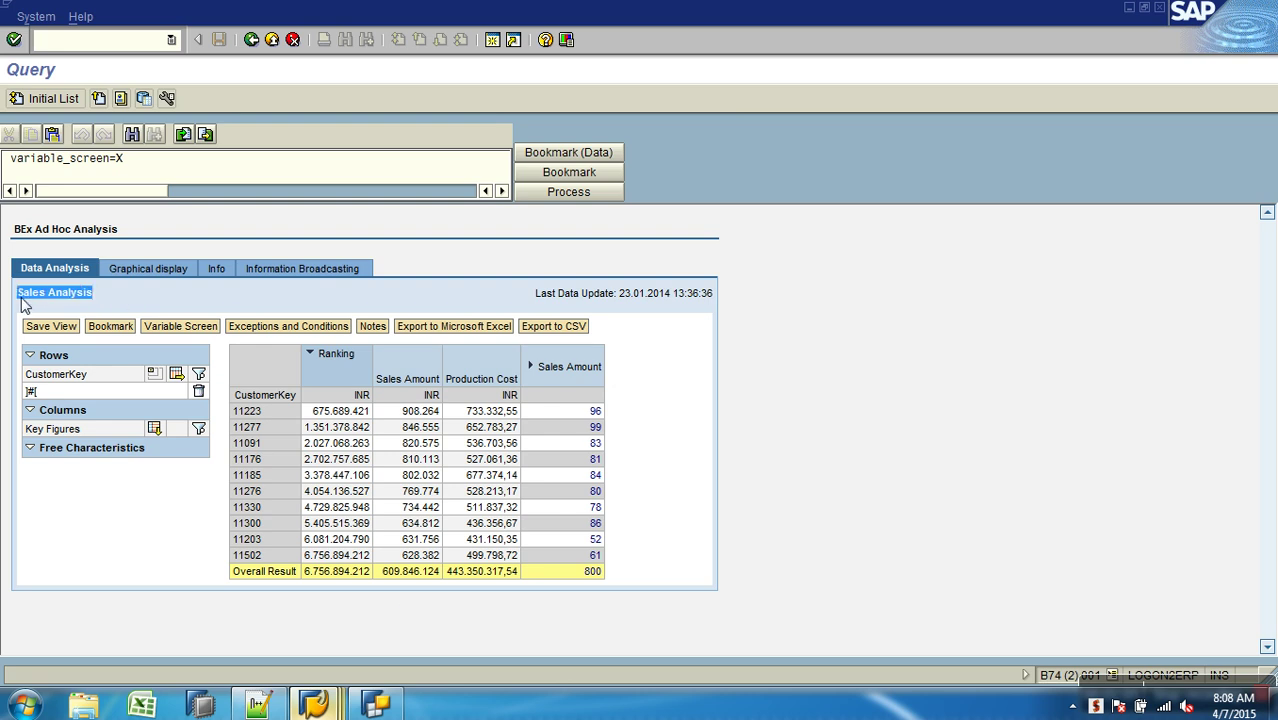
Step: Switch to BEx Query Designer and examine the query's technical name, InfoProvider, key date and display options
click(376, 706)
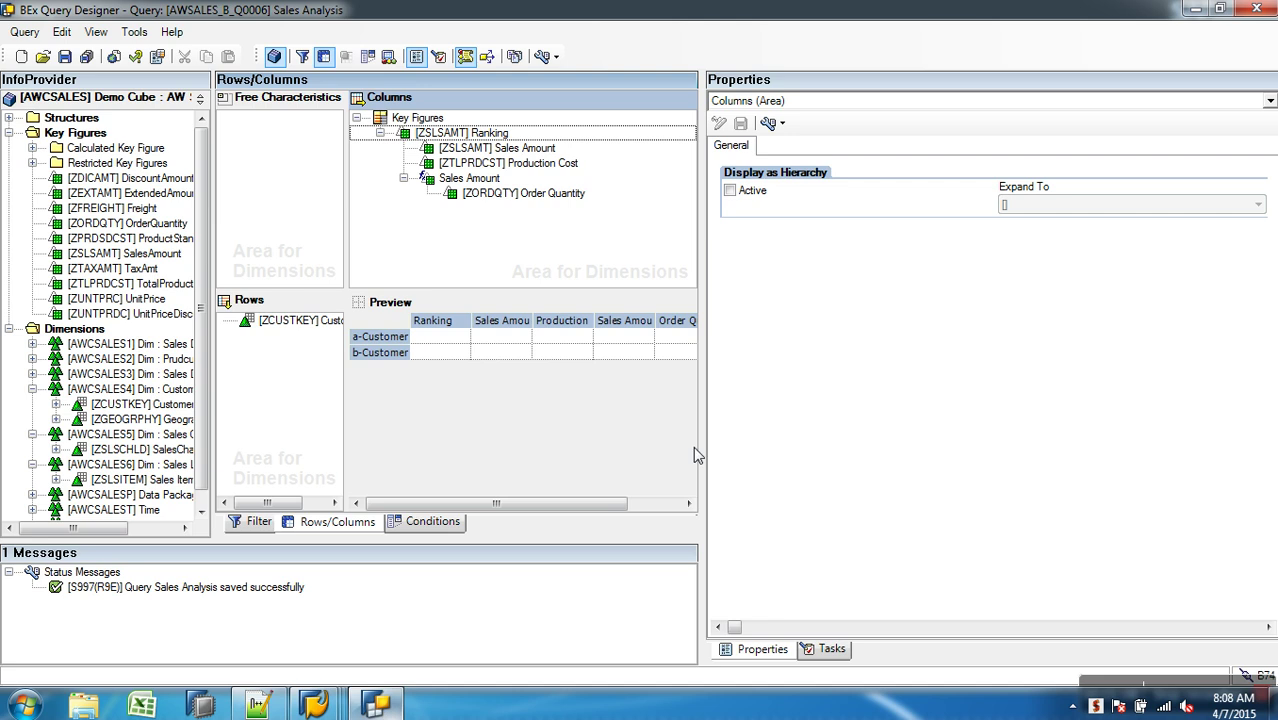
click(767, 123)
drag(1274, 147, 1270, 138)
click(878, 122)
click(849, 234)
click(1136, 234)
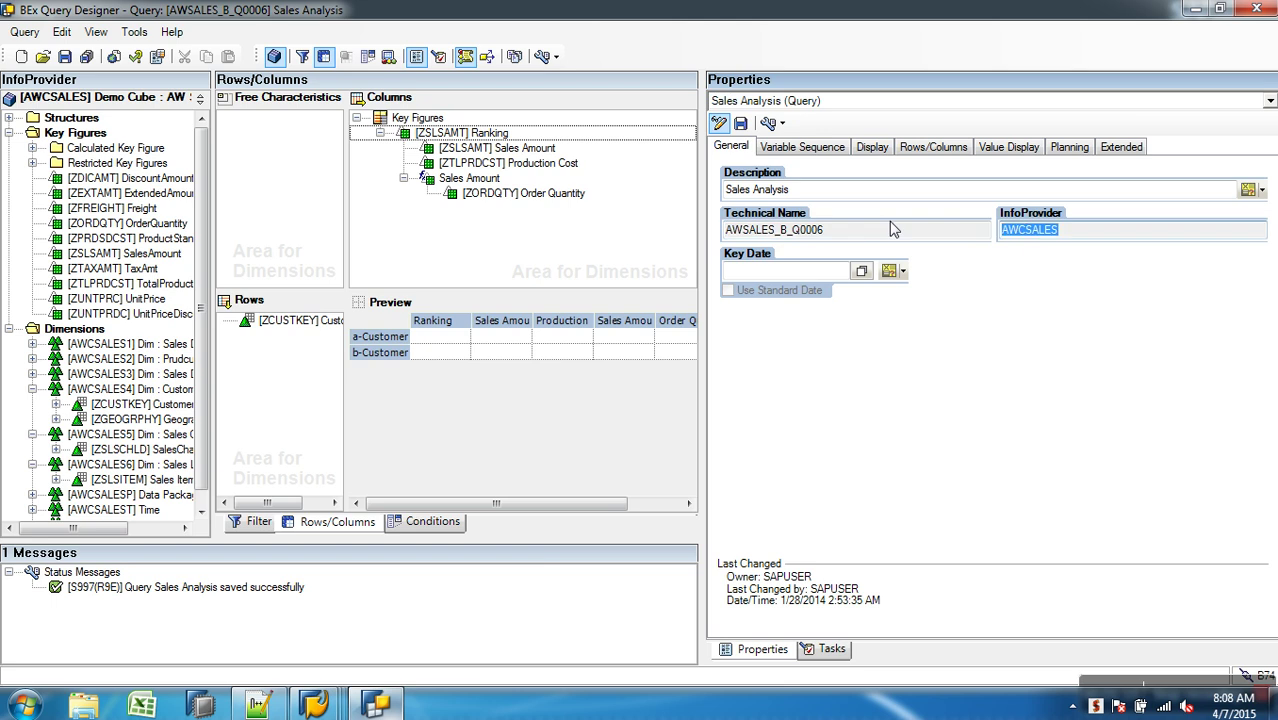
click(821, 270)
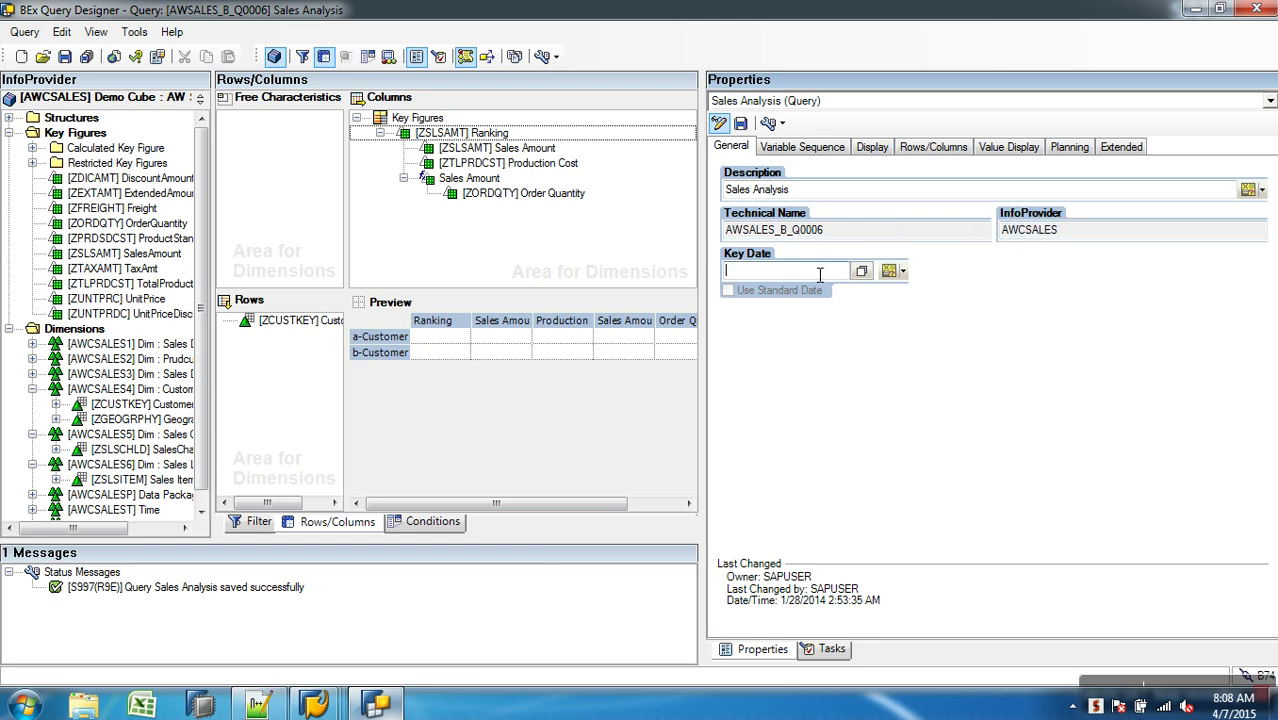
click(866, 147)
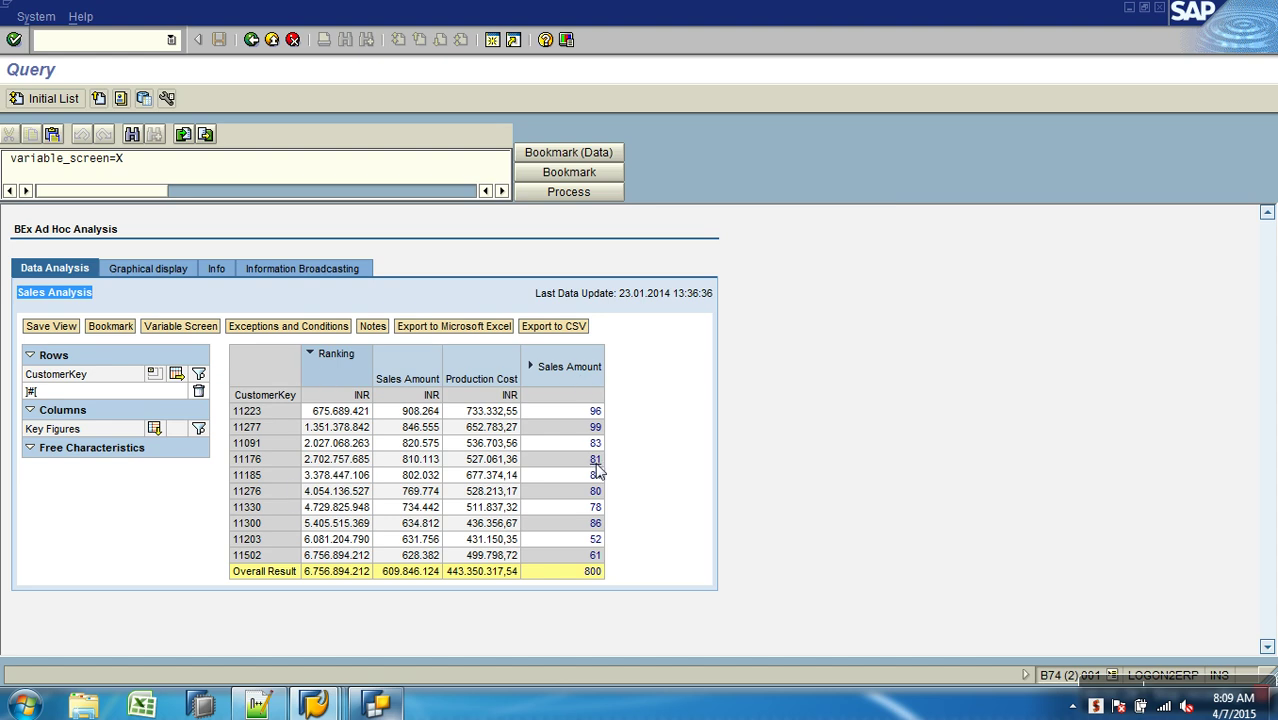
Step: Add the Geography Key characteristic to the rows beneath CustomerKey in BEx Query Designer and save the query
key(alt+Tab)
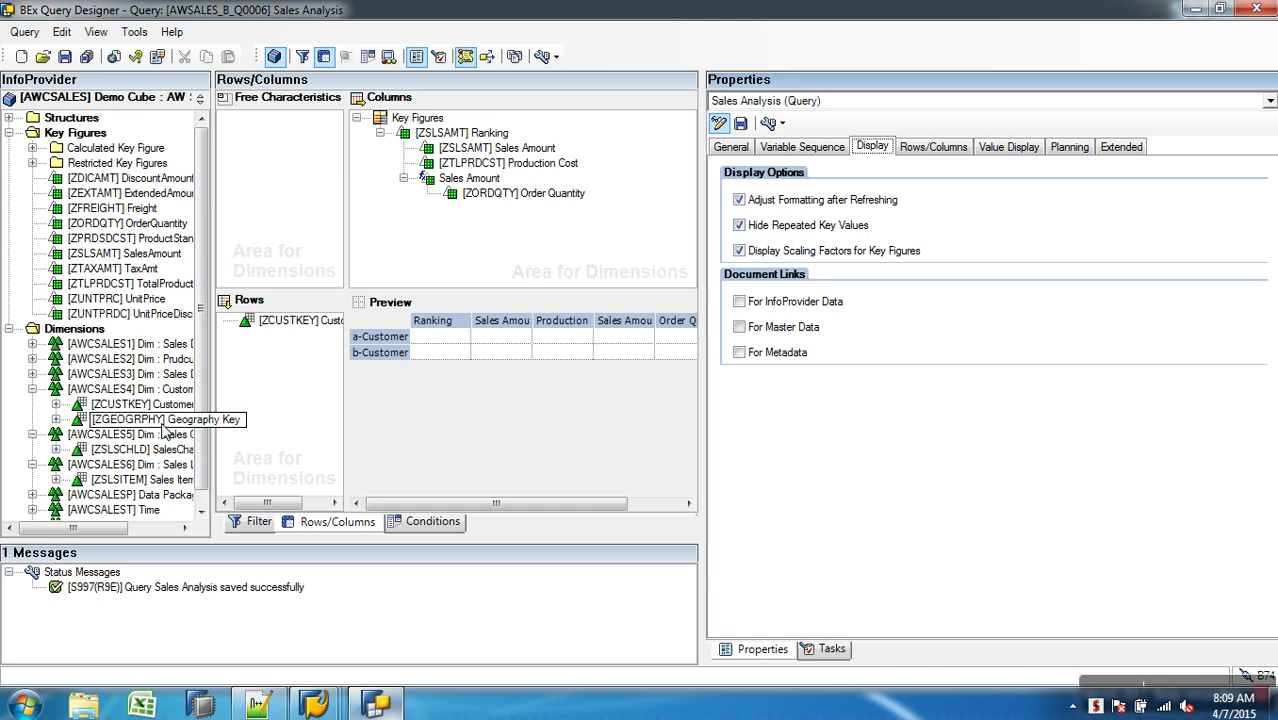
drag(165, 427, 260, 335)
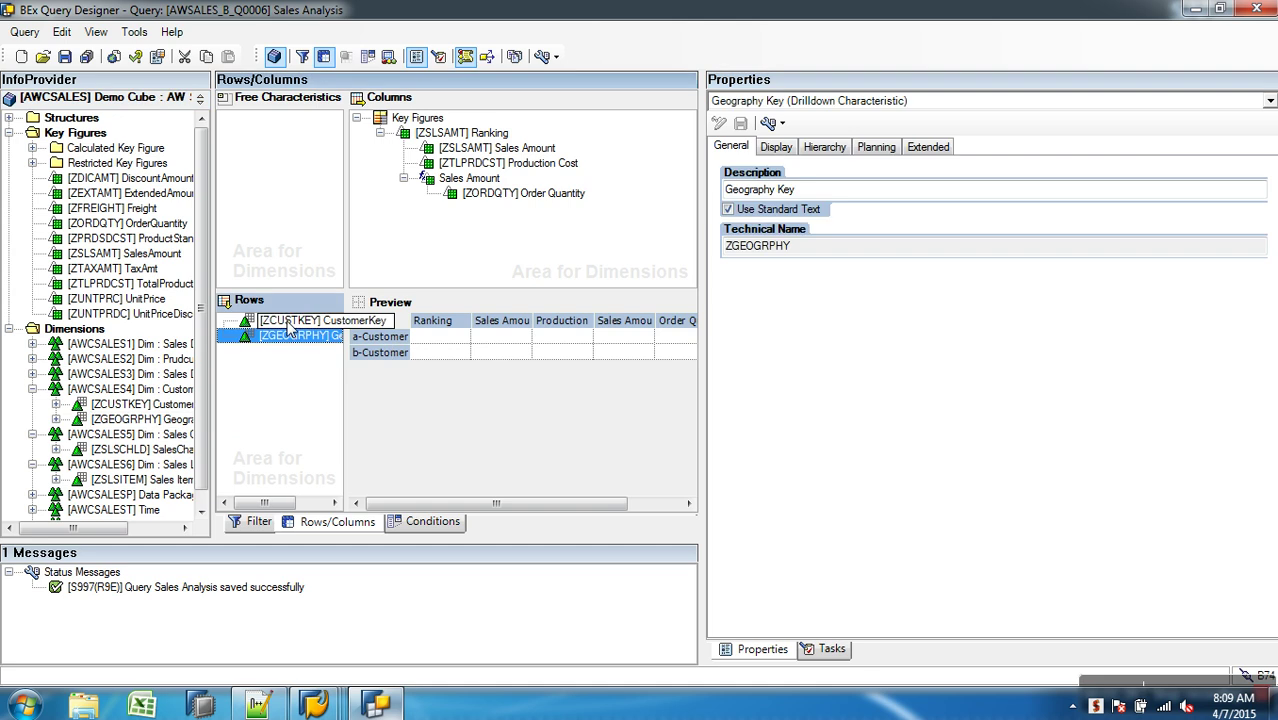
click(64, 56)
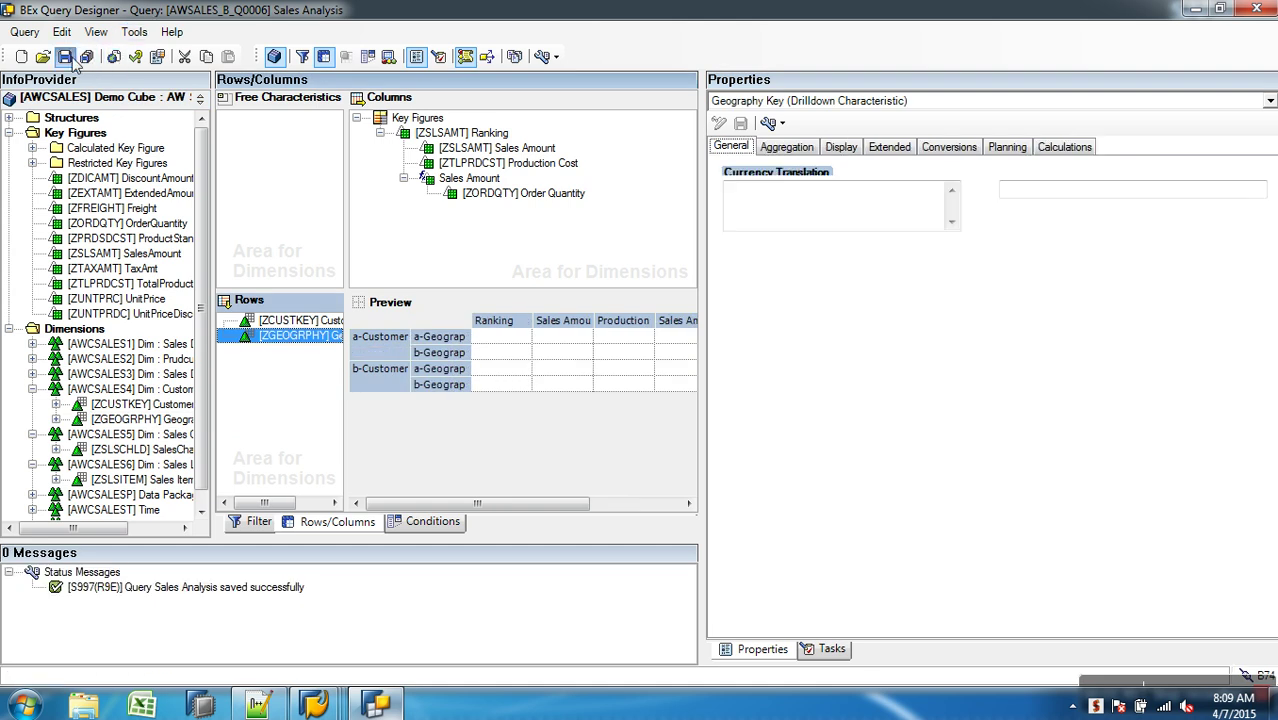
Step: Switch to SAP GUI, return to the Query Monitor, and execute query AWCSALES/AWSALES_B_Q0006 again
key(alt+Tab)
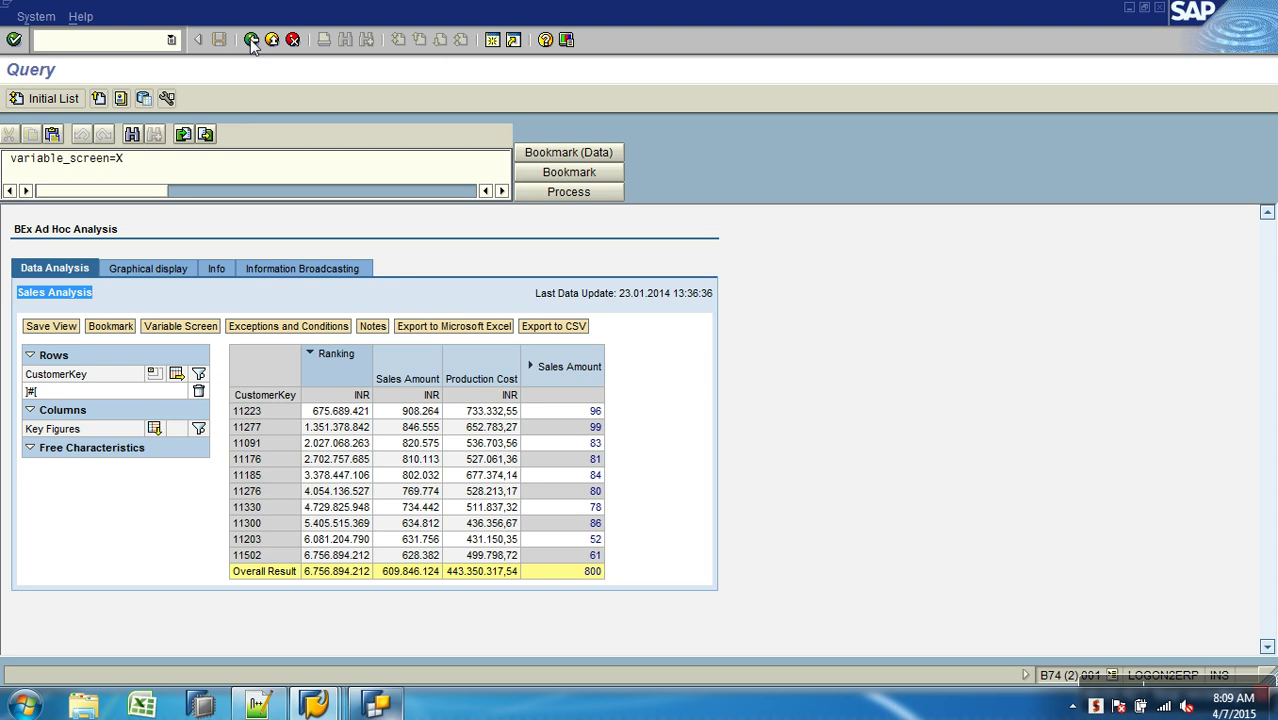
key(F3)
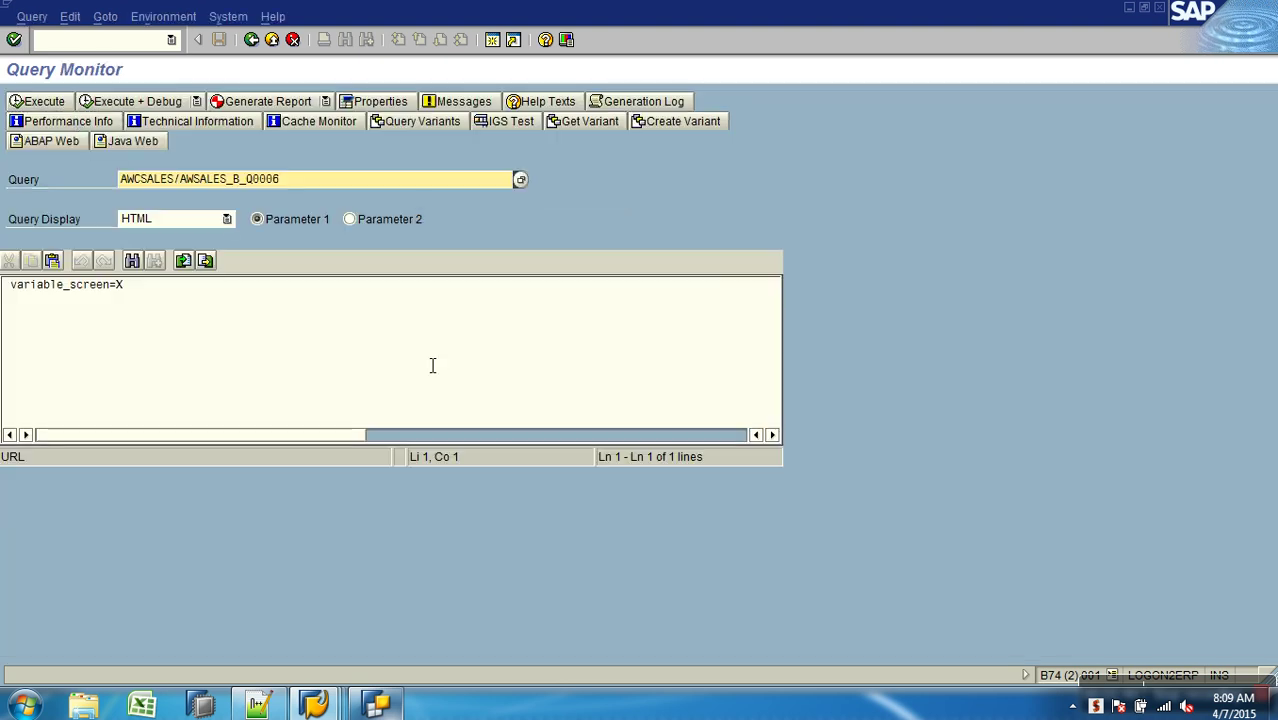
click(58, 103)
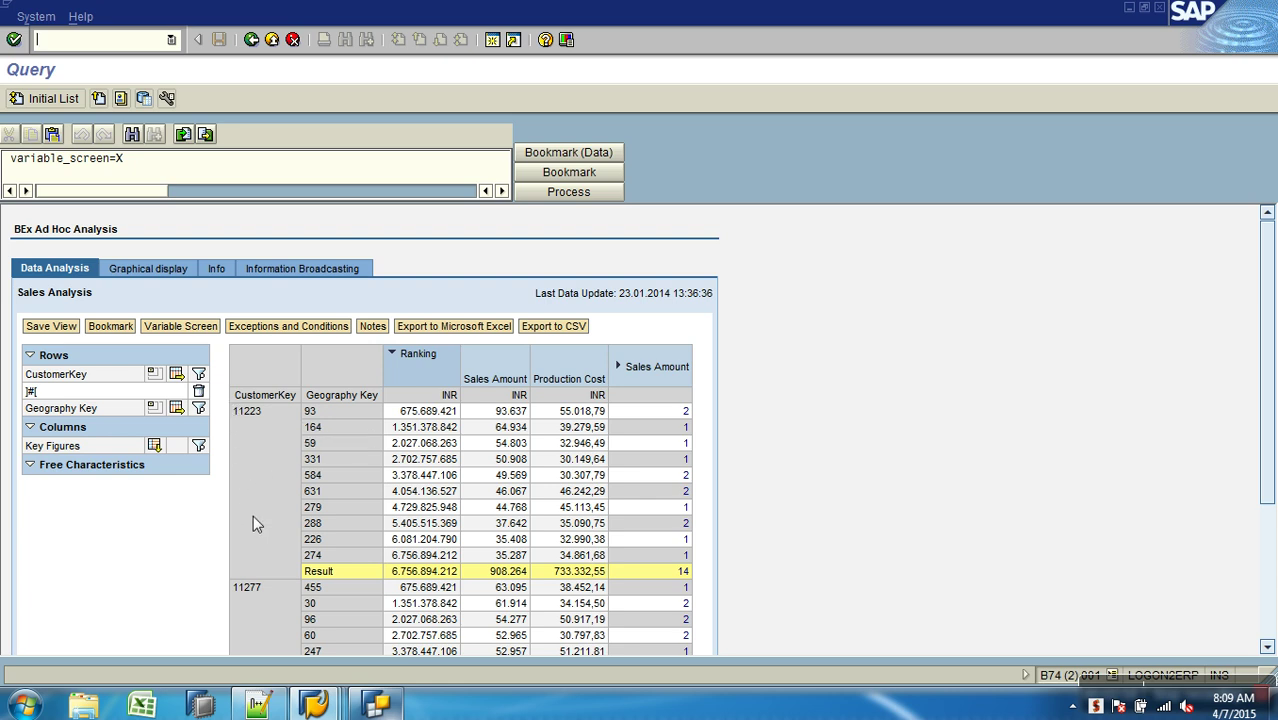
Step: Turn off Hide Repeated Key Values for the Sales Analysis query in BEx Query Designer and save the query
click(376, 705)
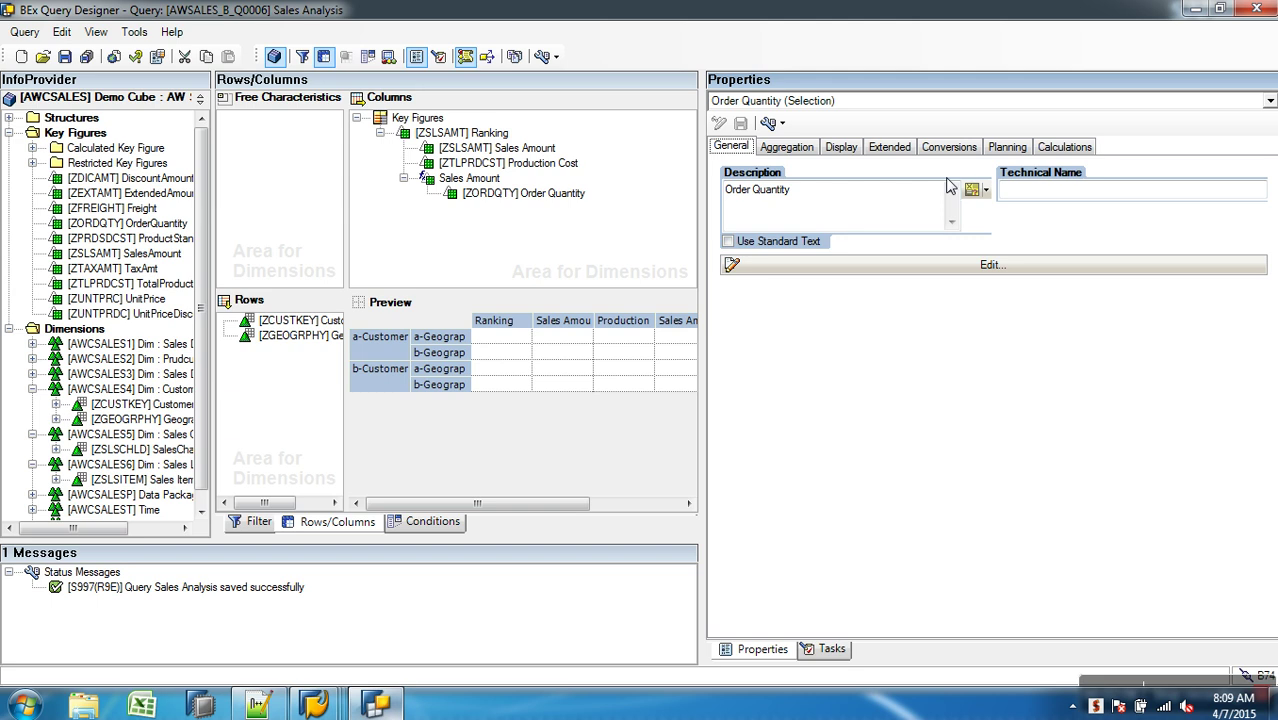
click(912, 103)
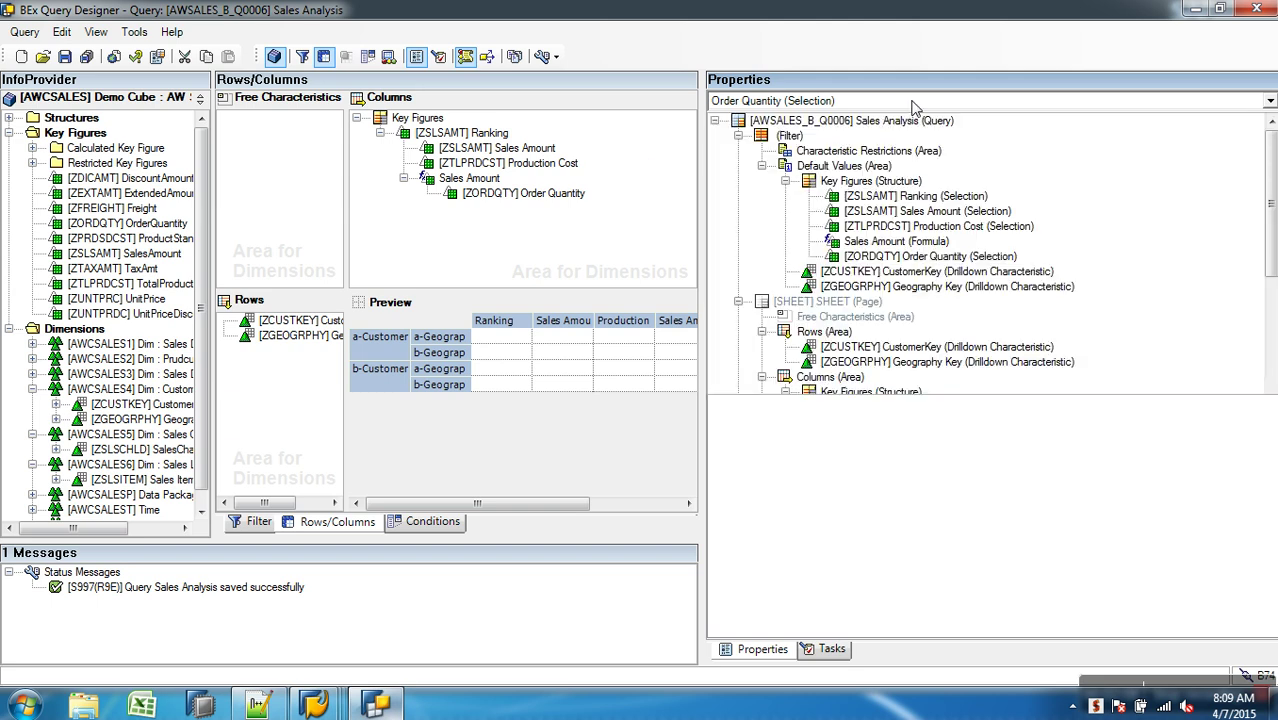
click(884, 121)
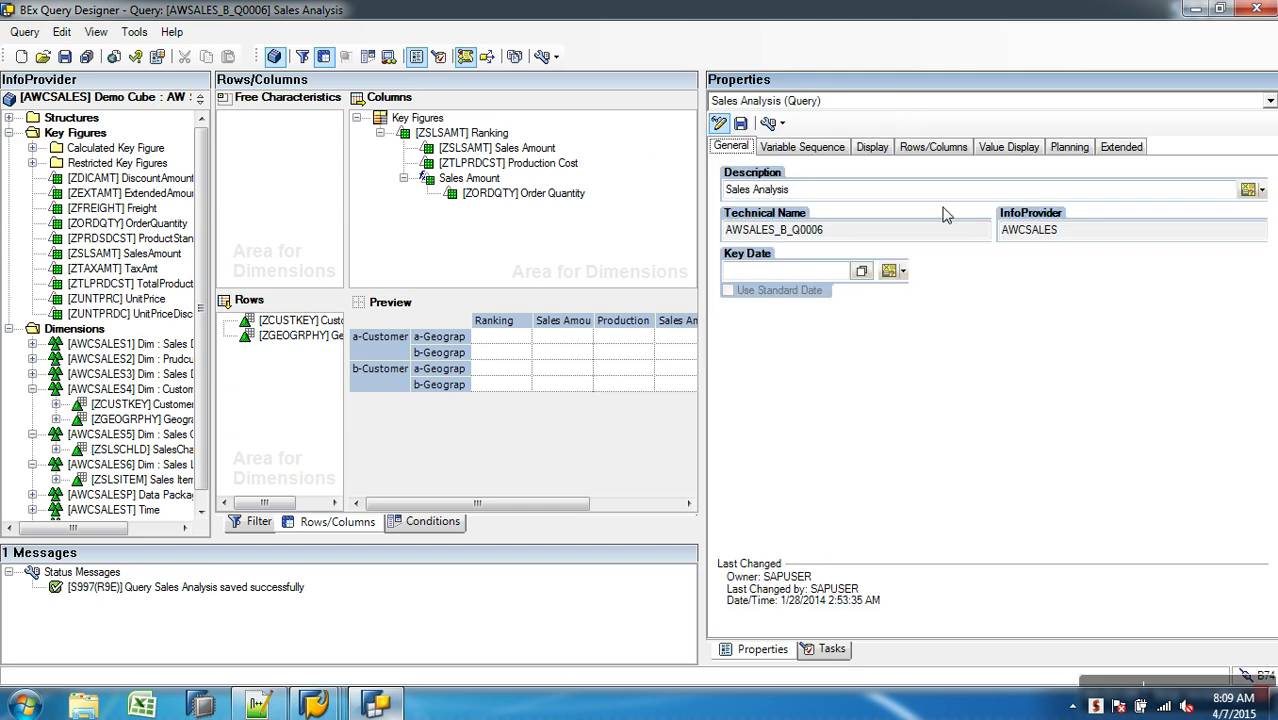
click(871, 148)
click(817, 230)
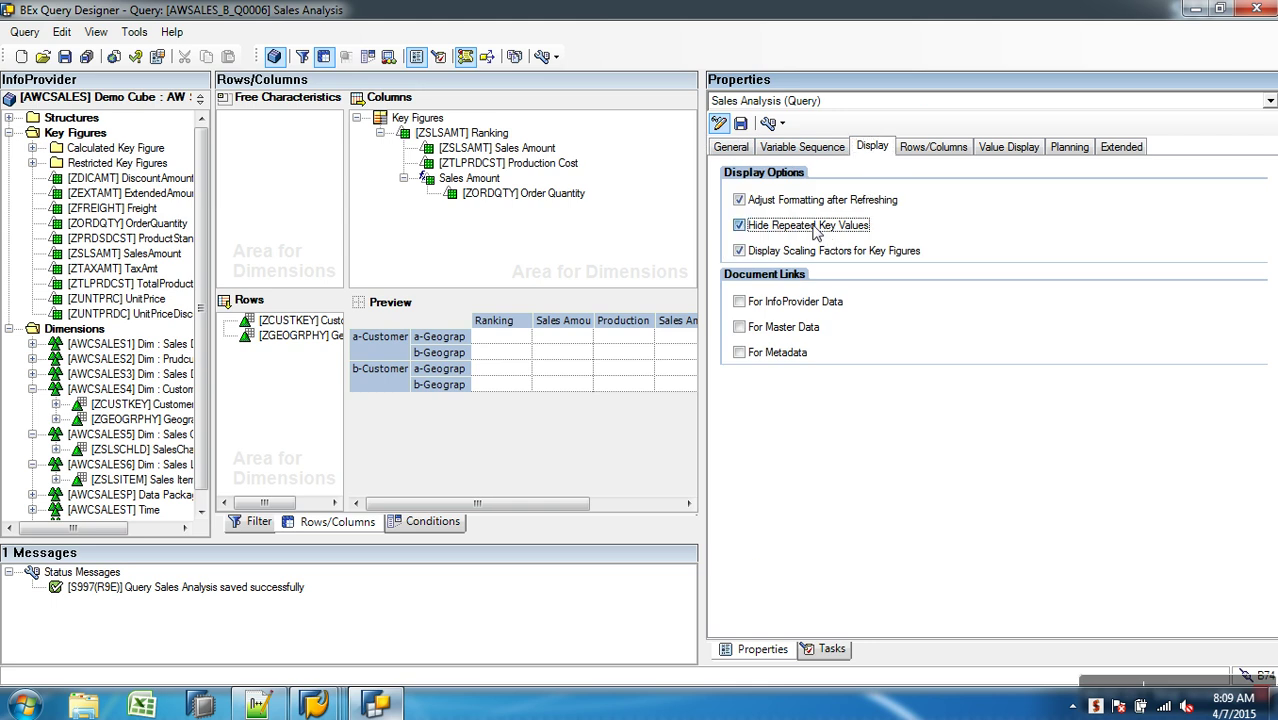
click(64, 57)
Step: Switch to the SAP GUI Query Monitor and set the query display to BEX Analyzer
mouse_move(313, 705)
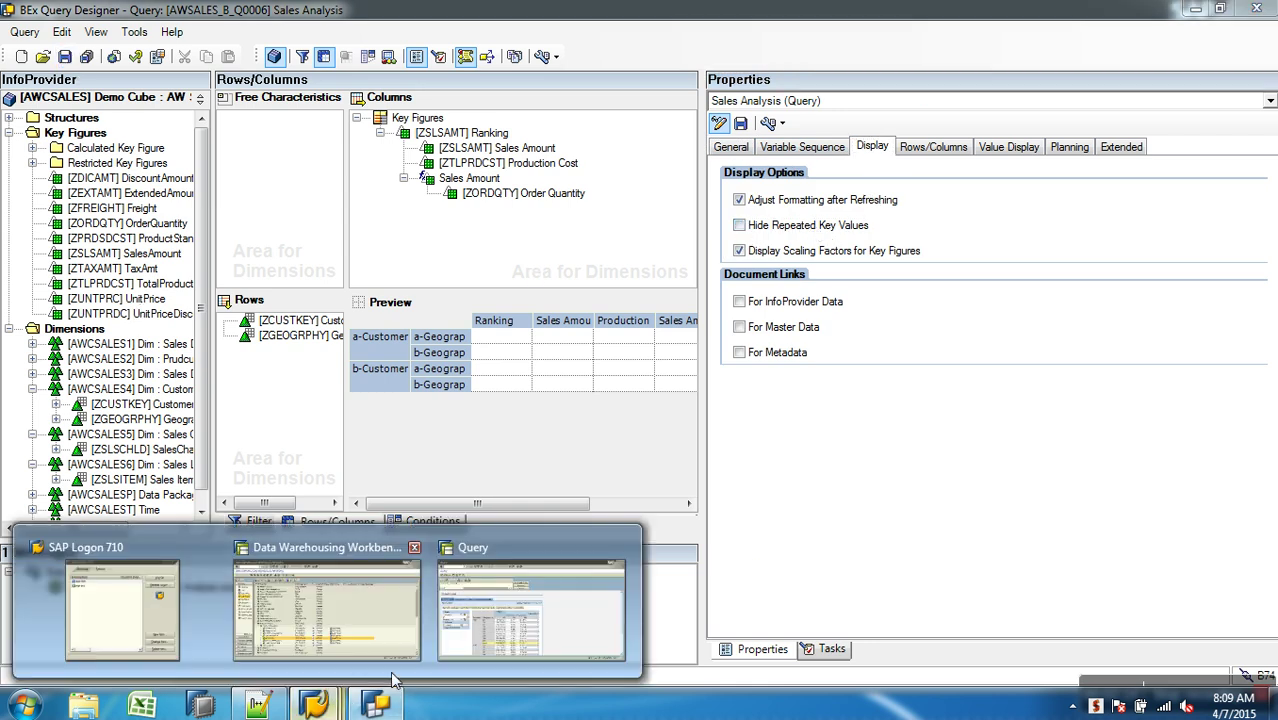
click(552, 615)
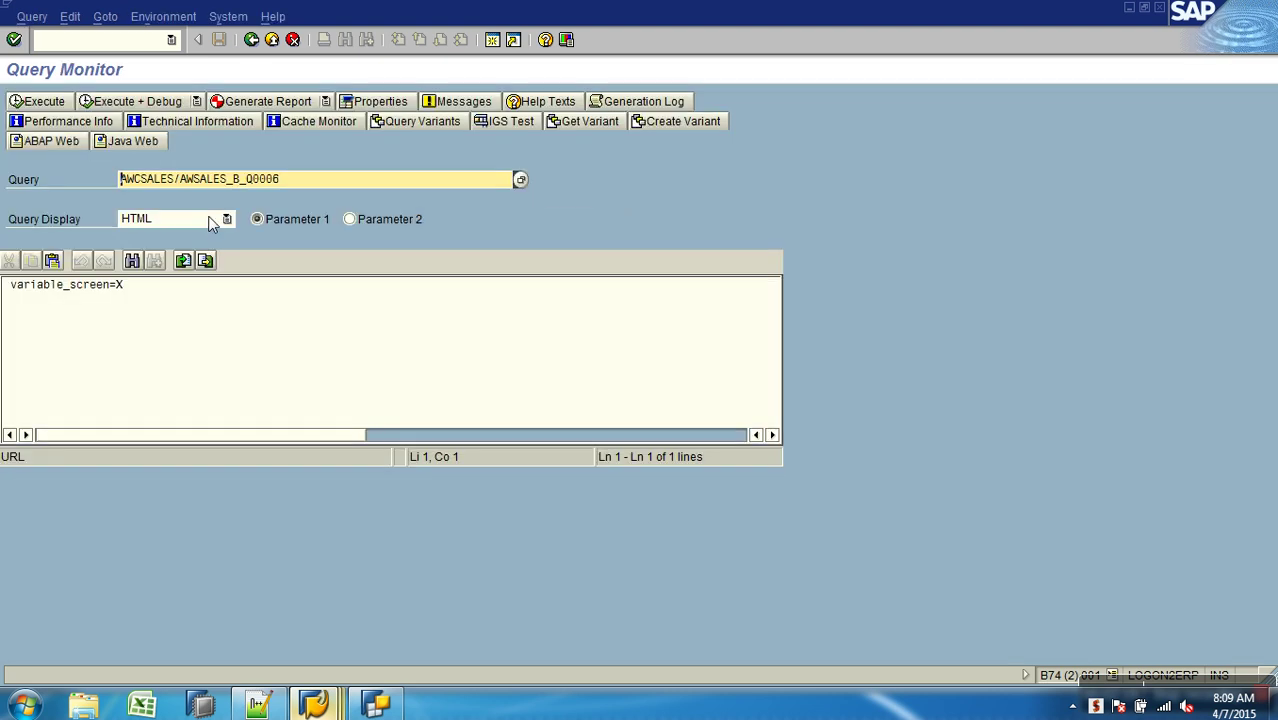
click(227, 218)
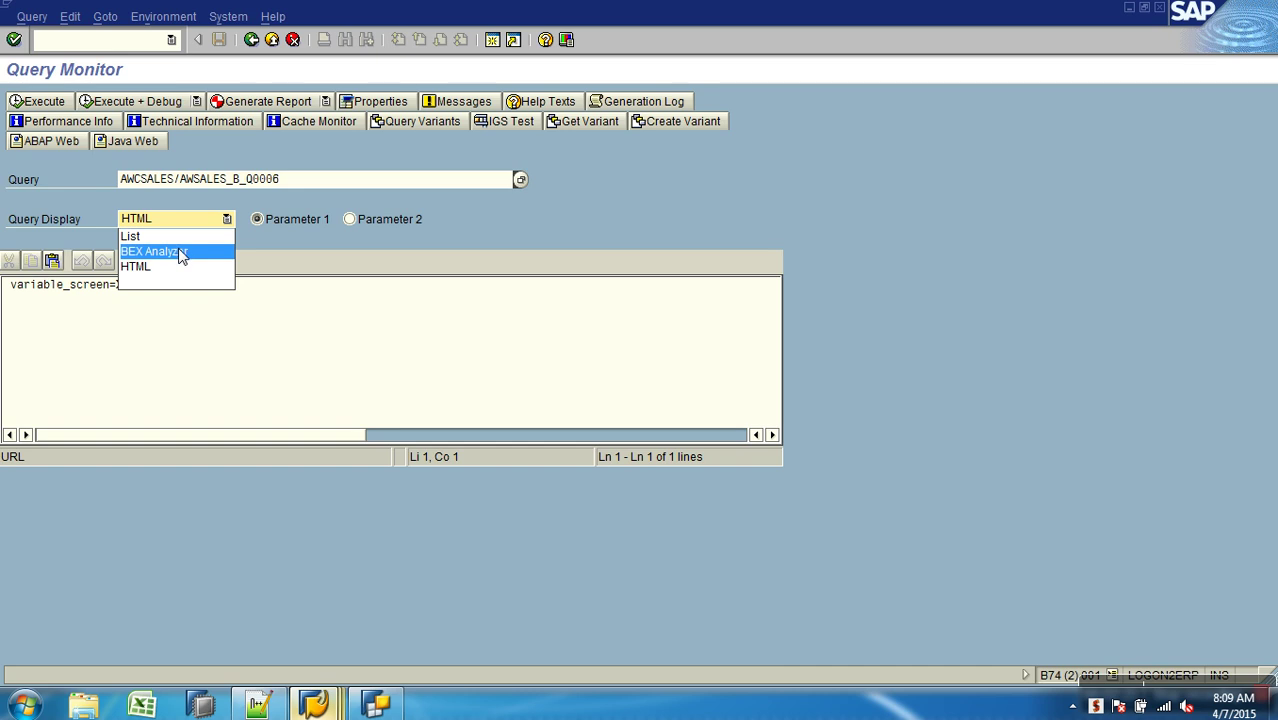
click(155, 251)
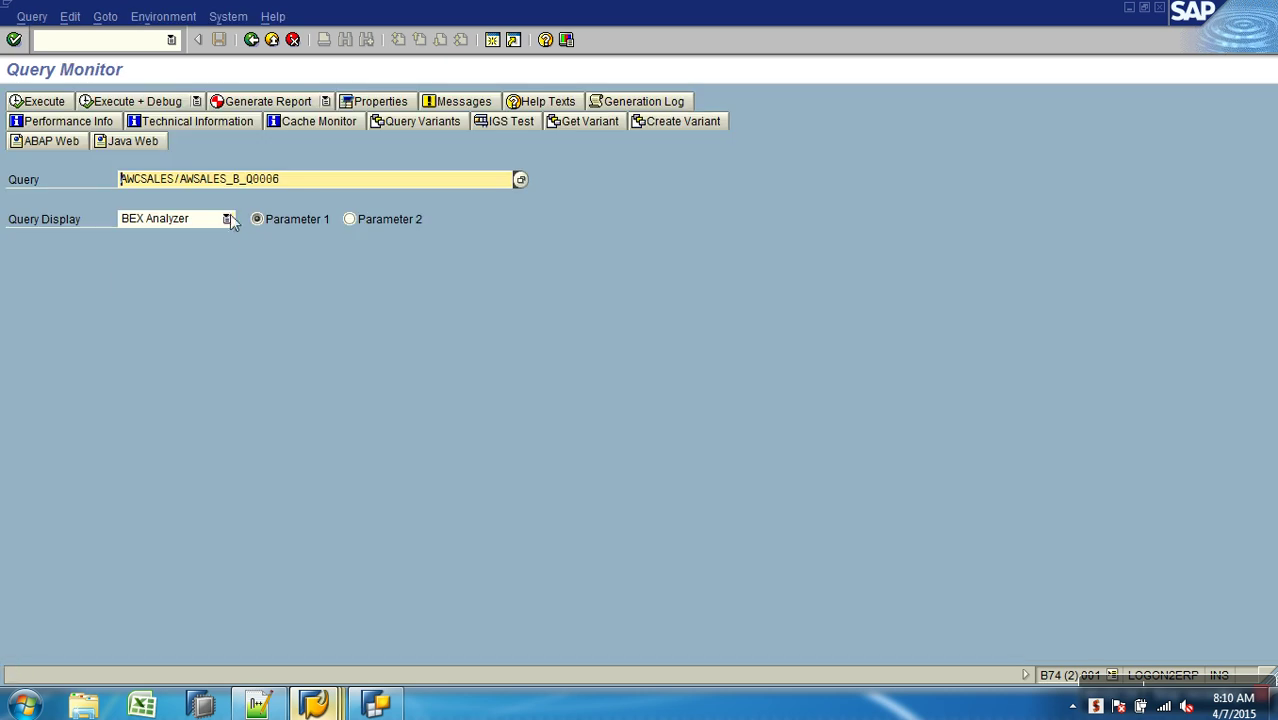
Step: Set the query display to List, execute query AWCSALES/AWSALES_B_Q0006, and return to the Query Monitor
click(217, 222)
click(188, 236)
click(47, 106)
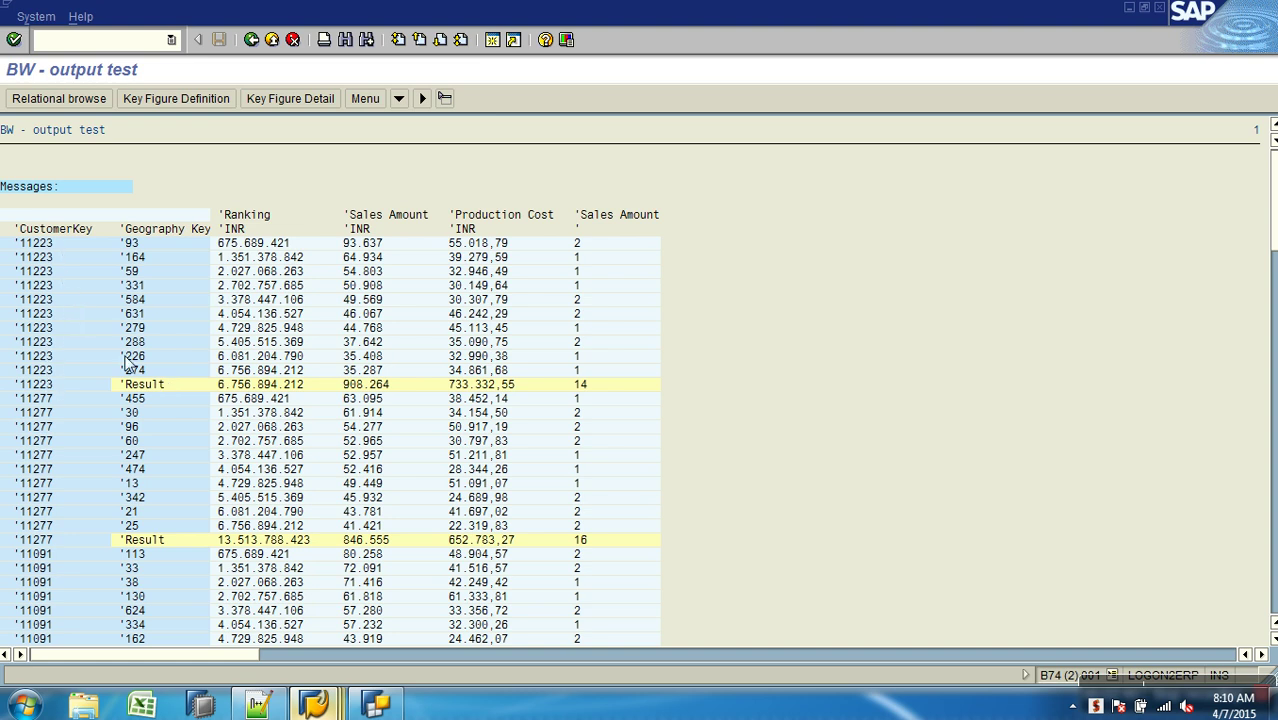
click(251, 40)
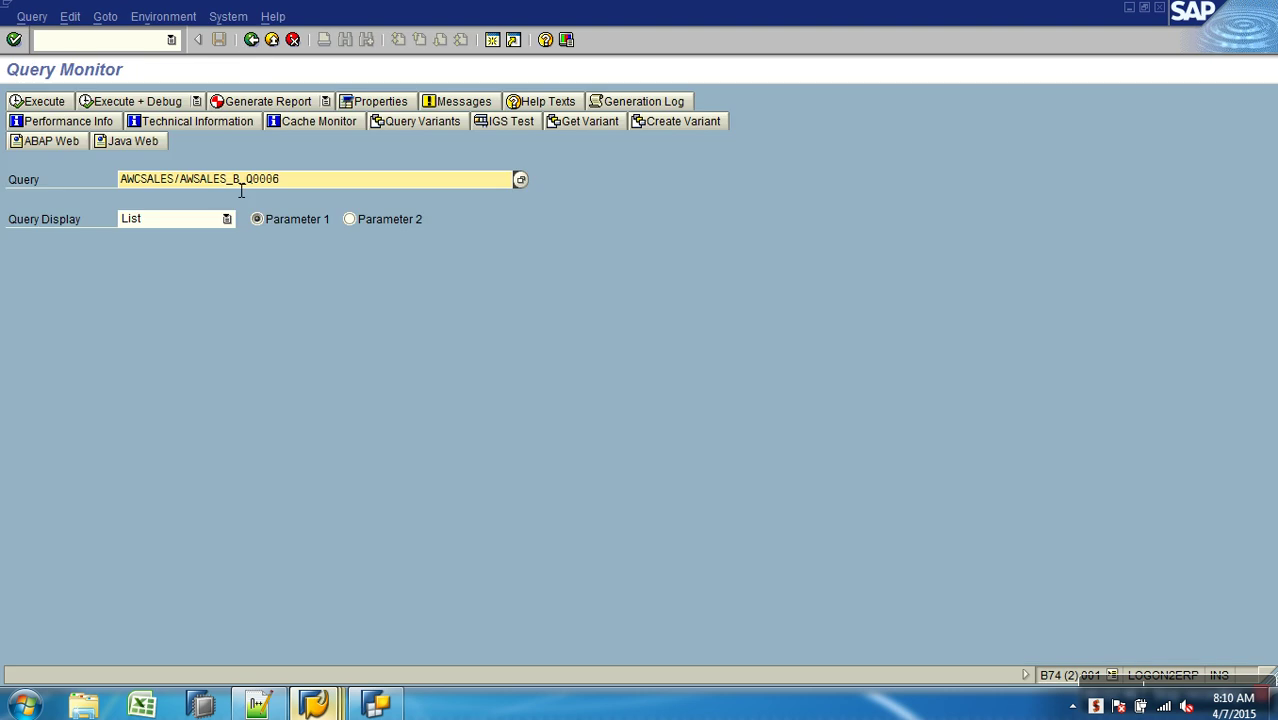
Step: Set the query display to HTML and execute query AWCSALES/AWSALES_B_Q0006
click(205, 219)
click(140, 264)
click(40, 103)
click(376, 705)
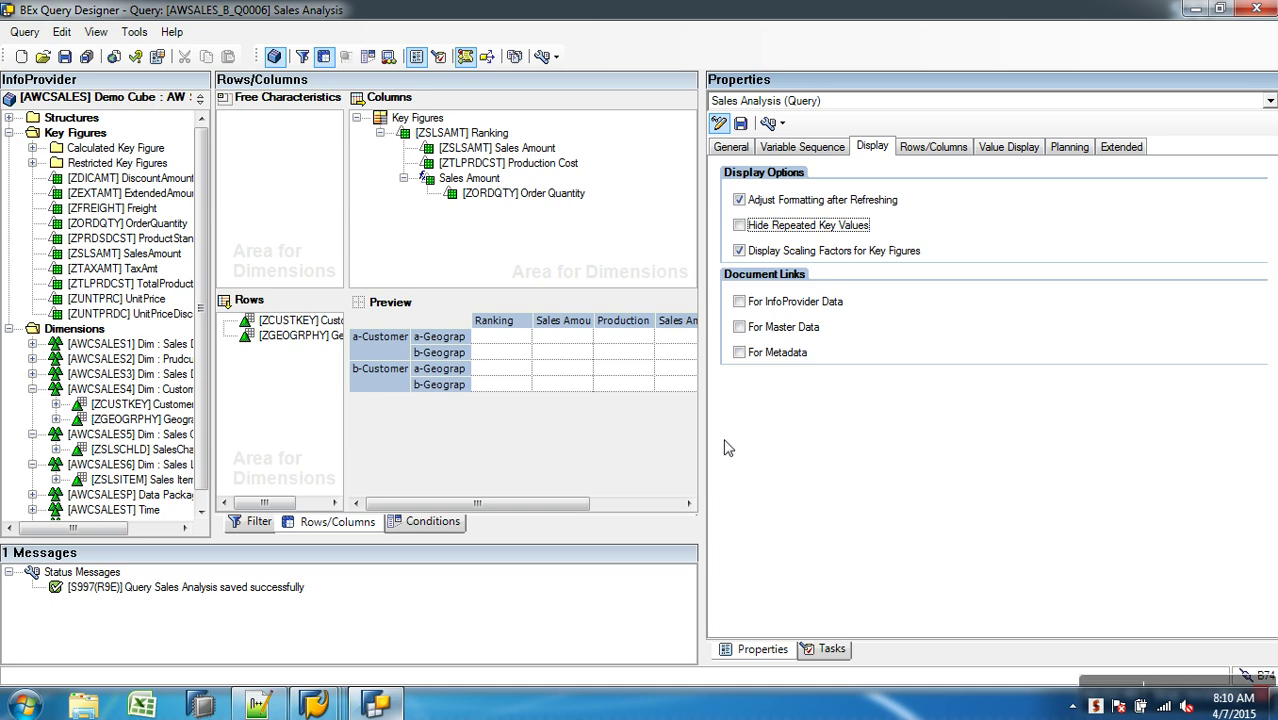
key(alt+Tab)
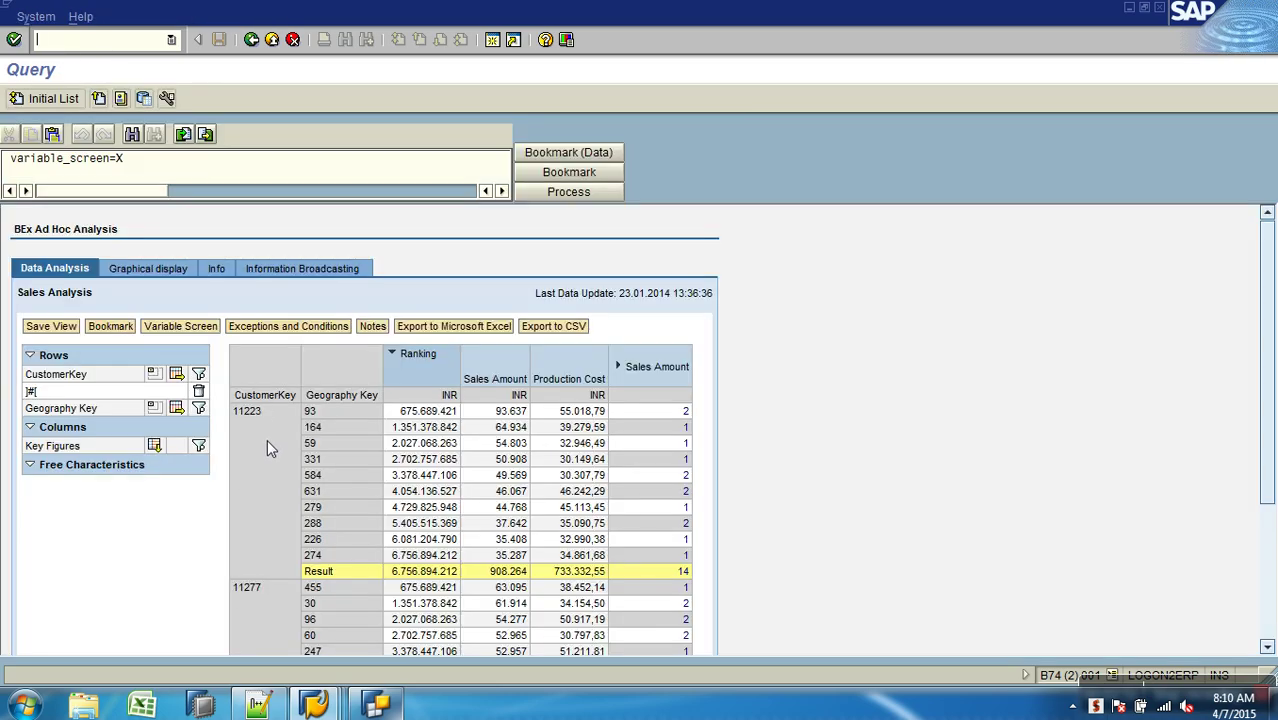
Step: Switch to BEx Query Designer, turn on Hide Repeated Key Values for the Sales Analysis query, and open its row and column properties
key(alt+Tab)
click(790, 230)
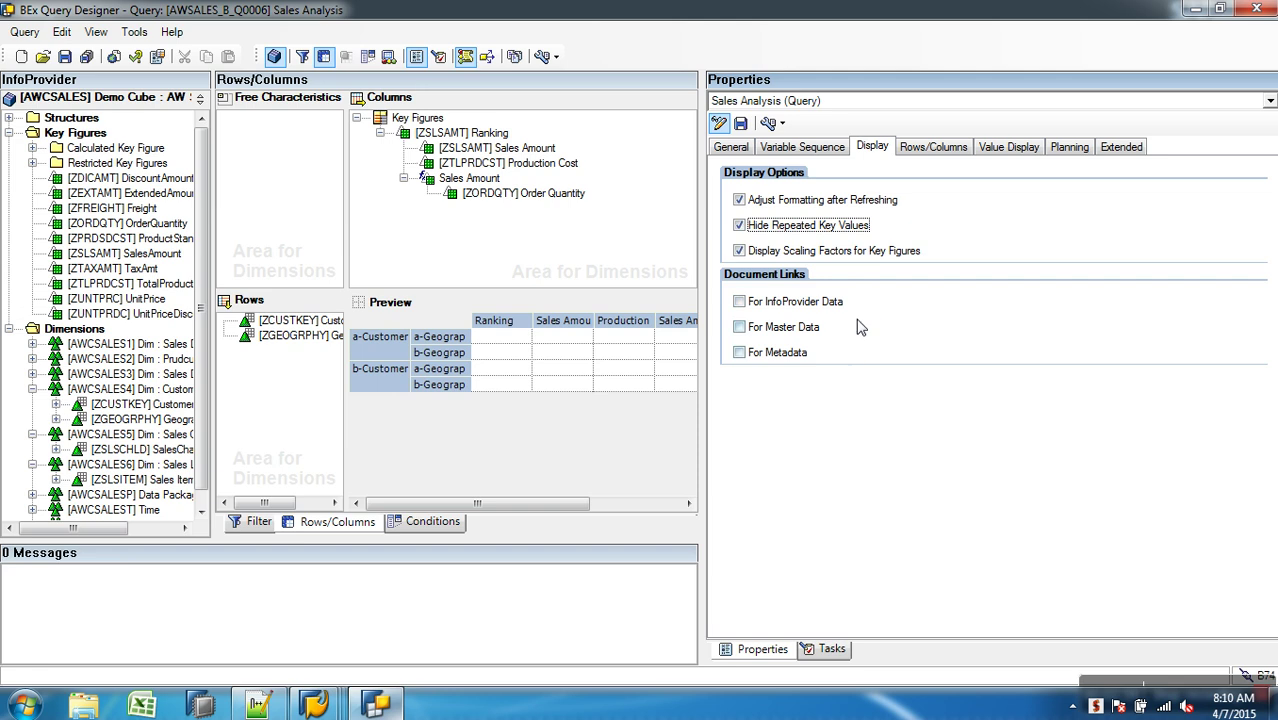
click(935, 147)
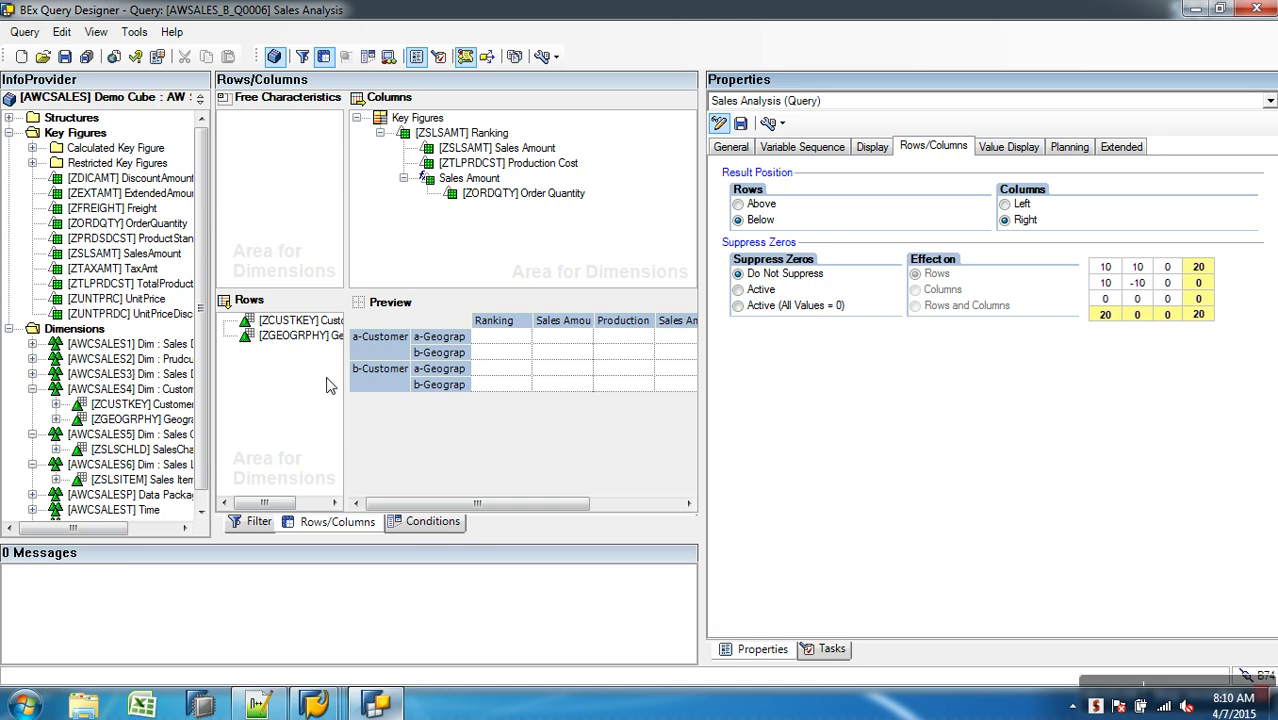
Step: Remove the Geography Key characteristic from the rows and save the query
click(310, 338)
key(Delete)
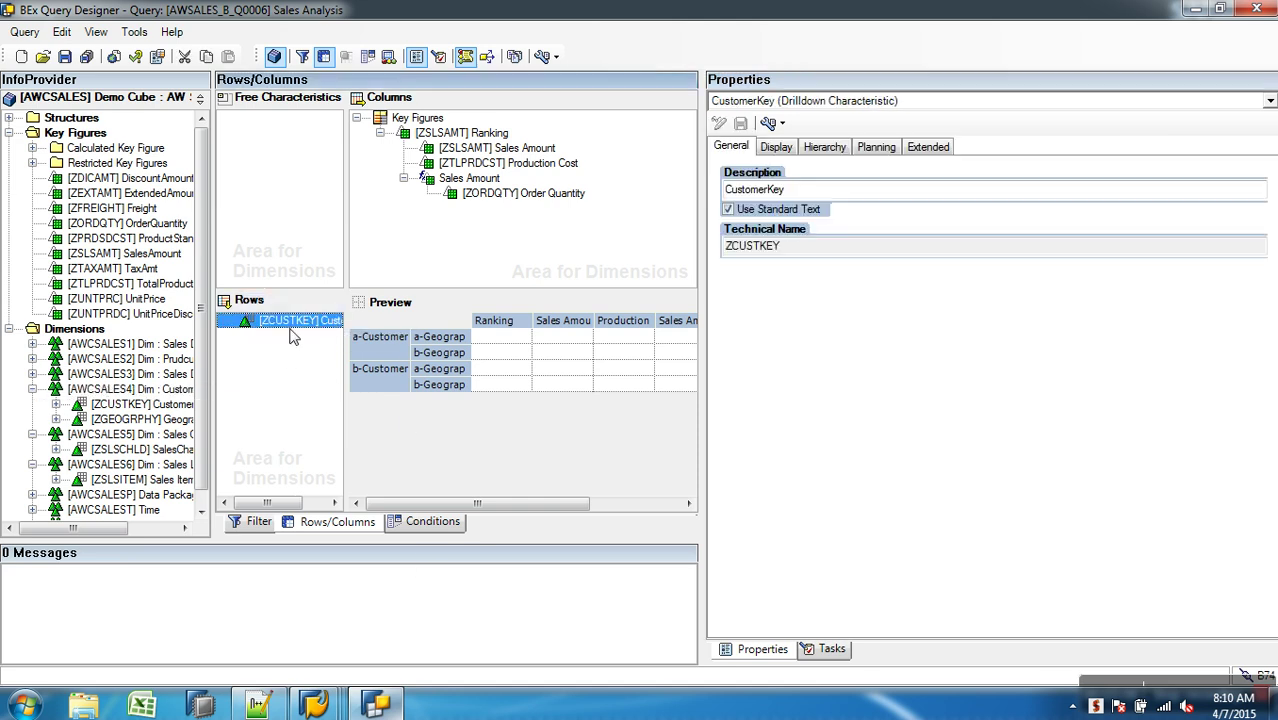
click(67, 56)
click(374, 704)
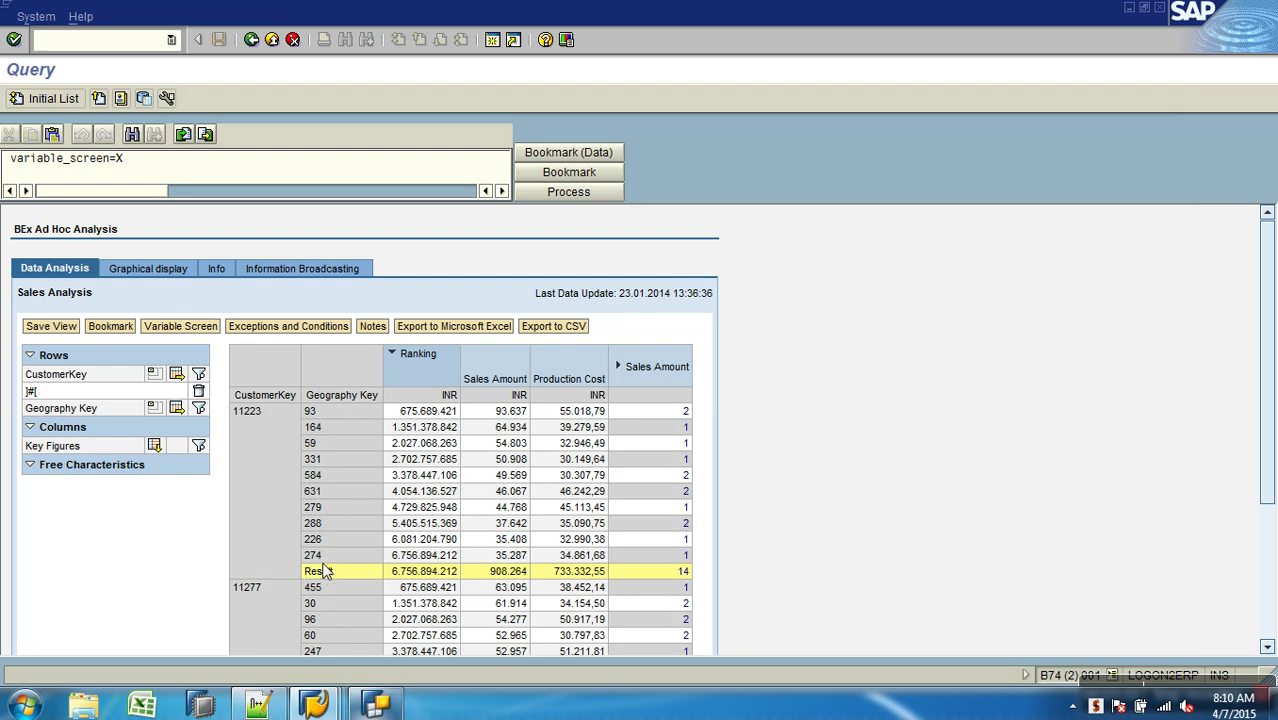
key(alt+Tab)
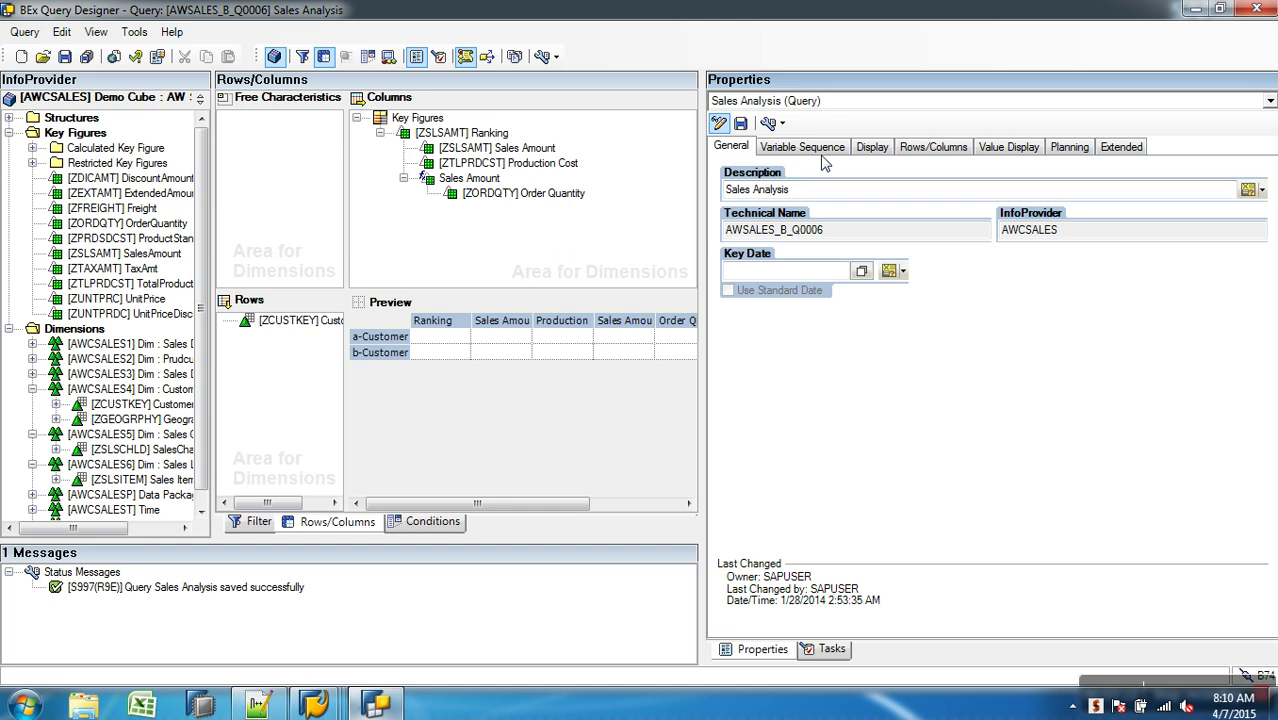
Step: Set the result position for rows to Above in the Sales Analysis query properties and save the query
click(946, 148)
click(761, 206)
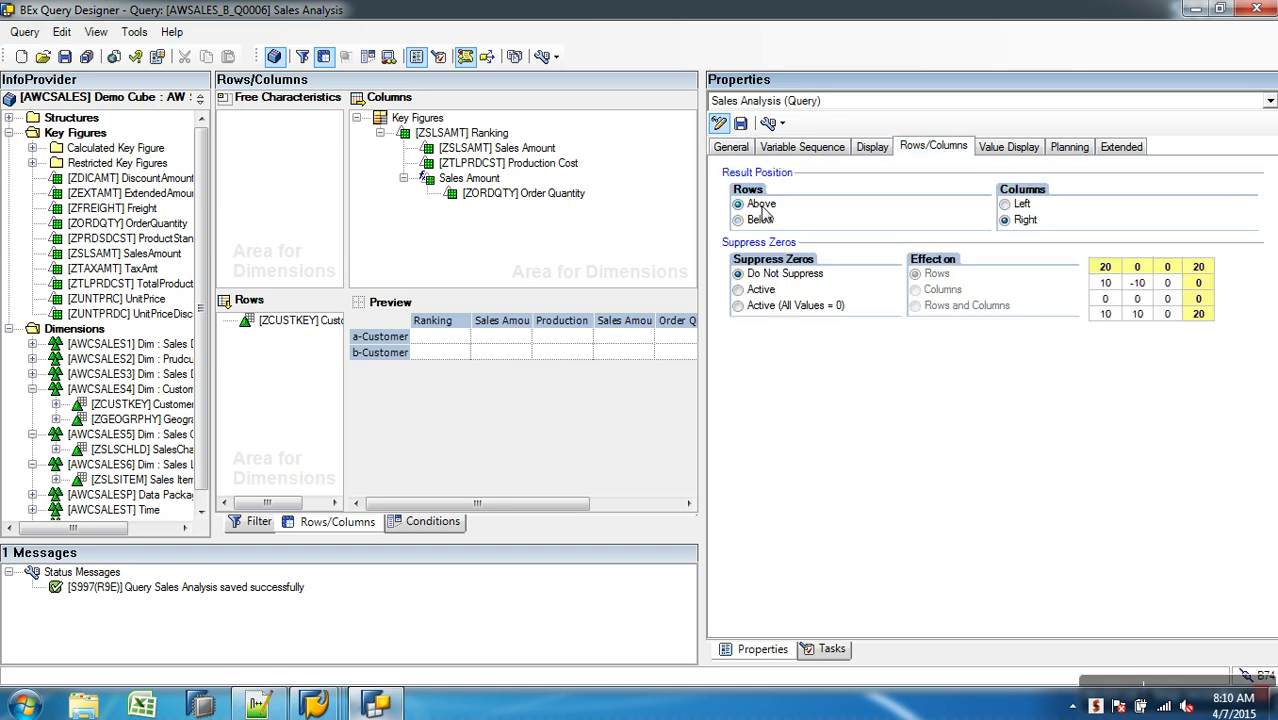
click(65, 58)
Step: Switch to SAP GUI, return to the Query Monitor, and execute the query with the new row result position
key(alt+Tab)
click(251, 39)
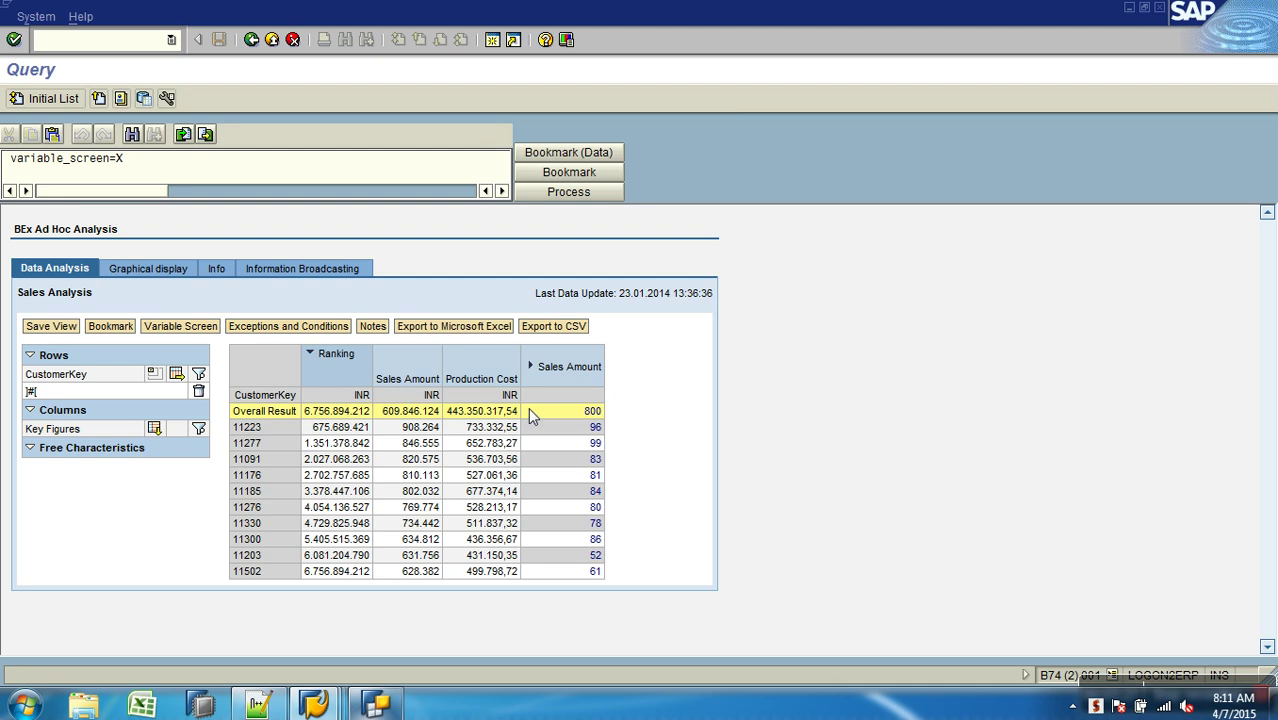
Step: Switch to BEx Query Designer, add SalesChannelCode to the columns above Key Figures, and save the query
key(alt+Tab)
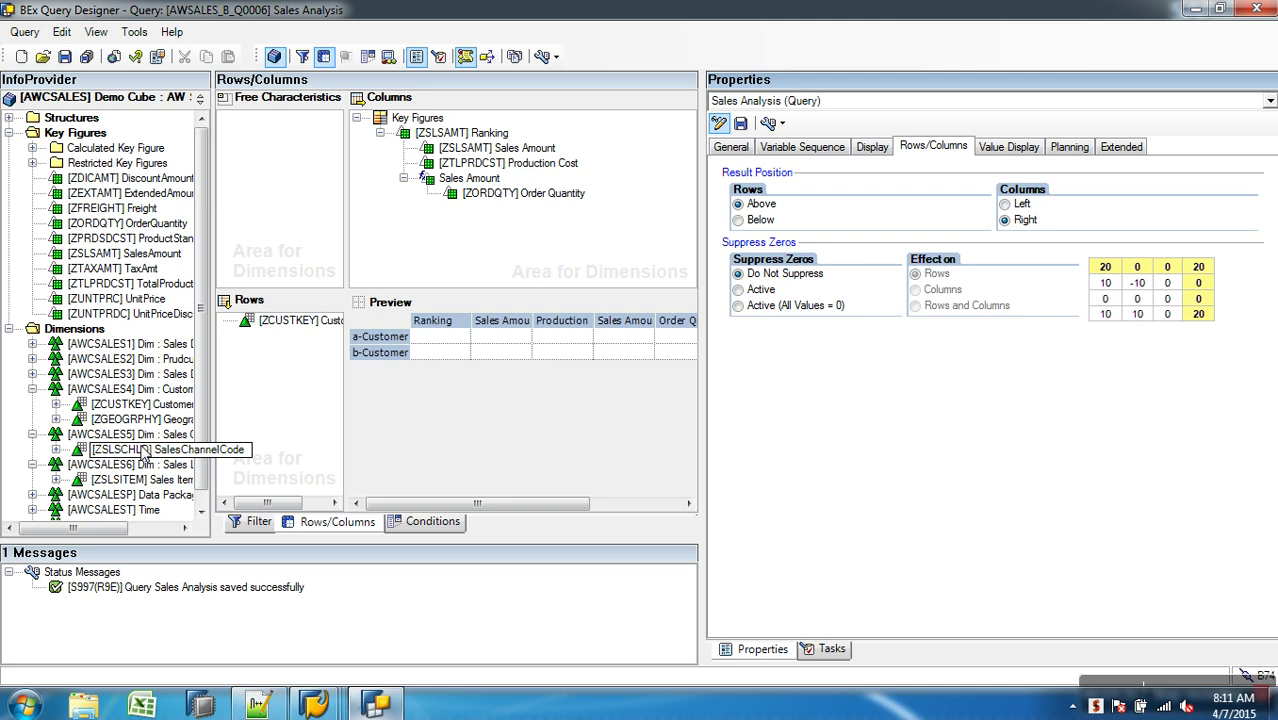
drag(140, 452, 418, 125)
click(65, 56)
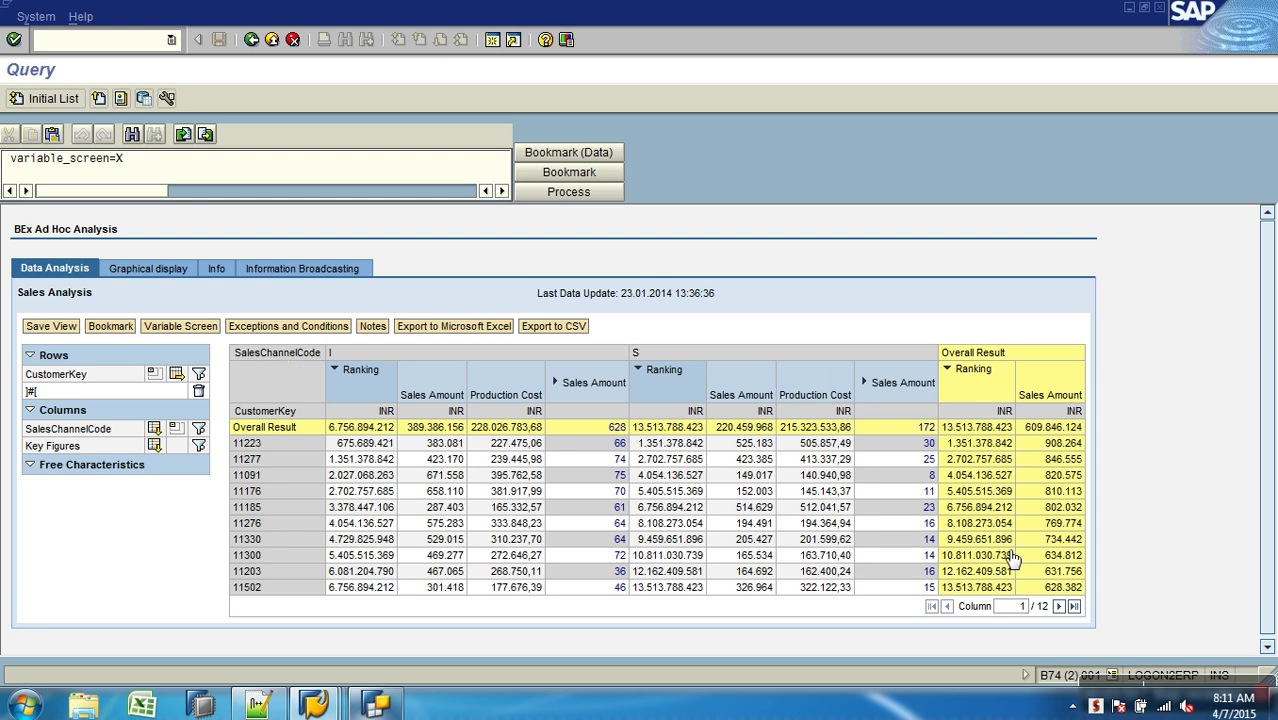
Step: Return to BEx Query Designer, set the Sales Analysis query's result position for columns to Left, and save the query
key(alt+Tab)
click(937, 101)
click(898, 121)
click(955, 150)
click(1019, 206)
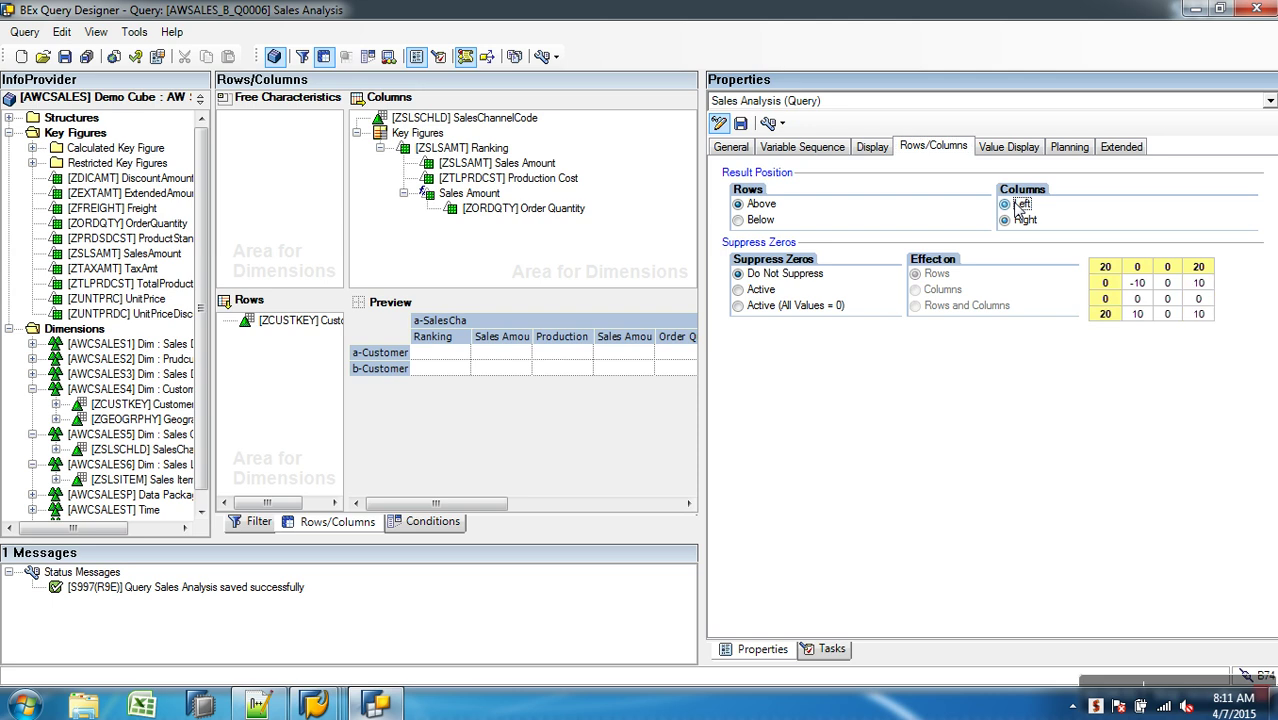
click(64, 57)
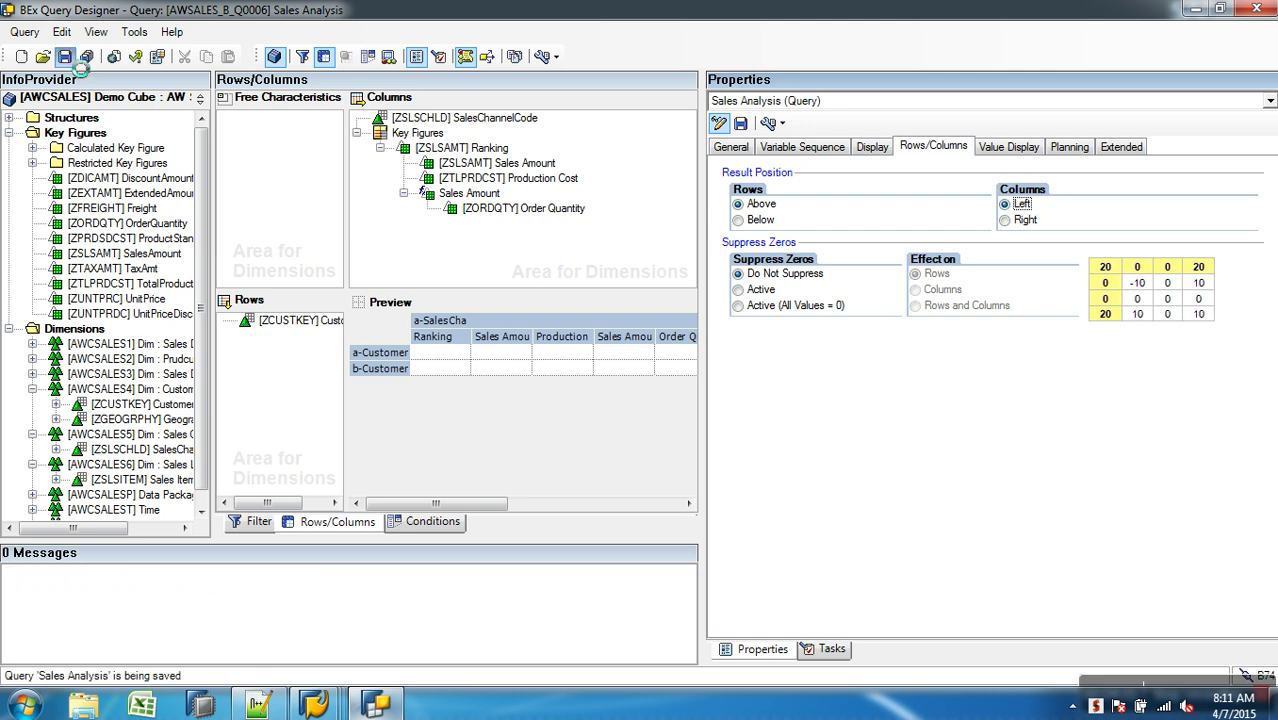
Step: Switch to SAP GUI and execute the query again to check the column result position
key(alt+Tab)
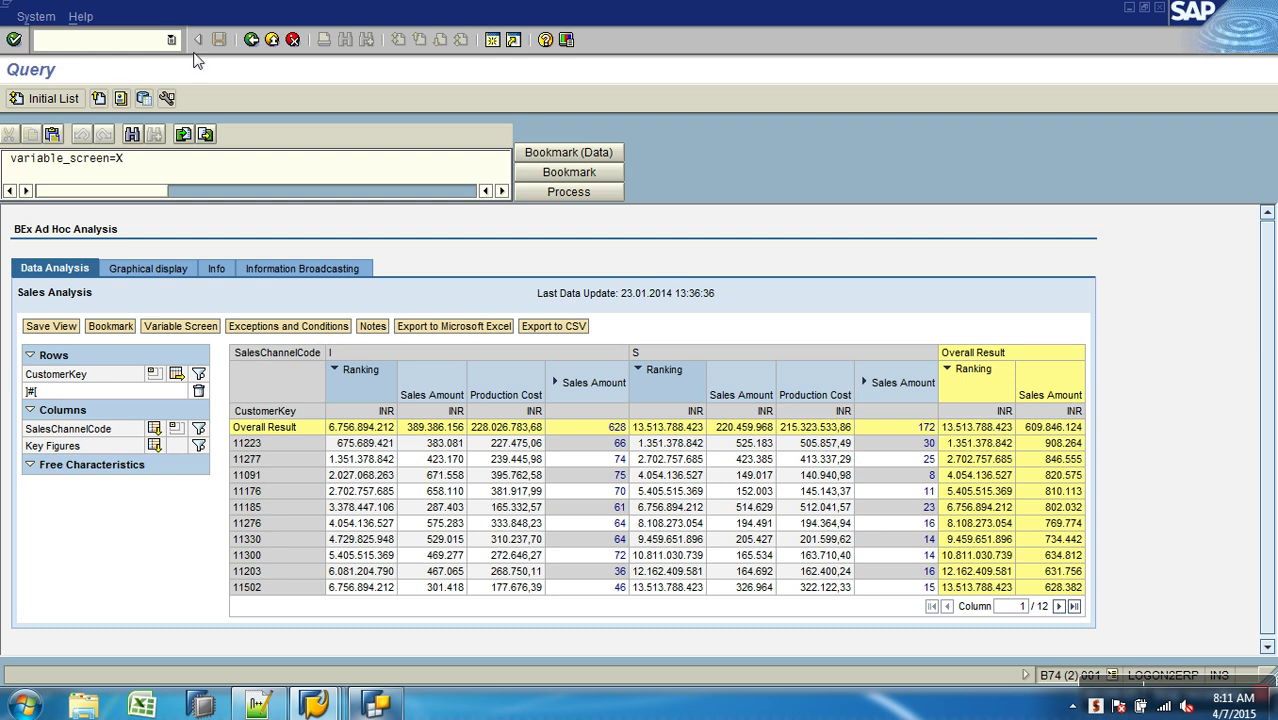
click(42, 102)
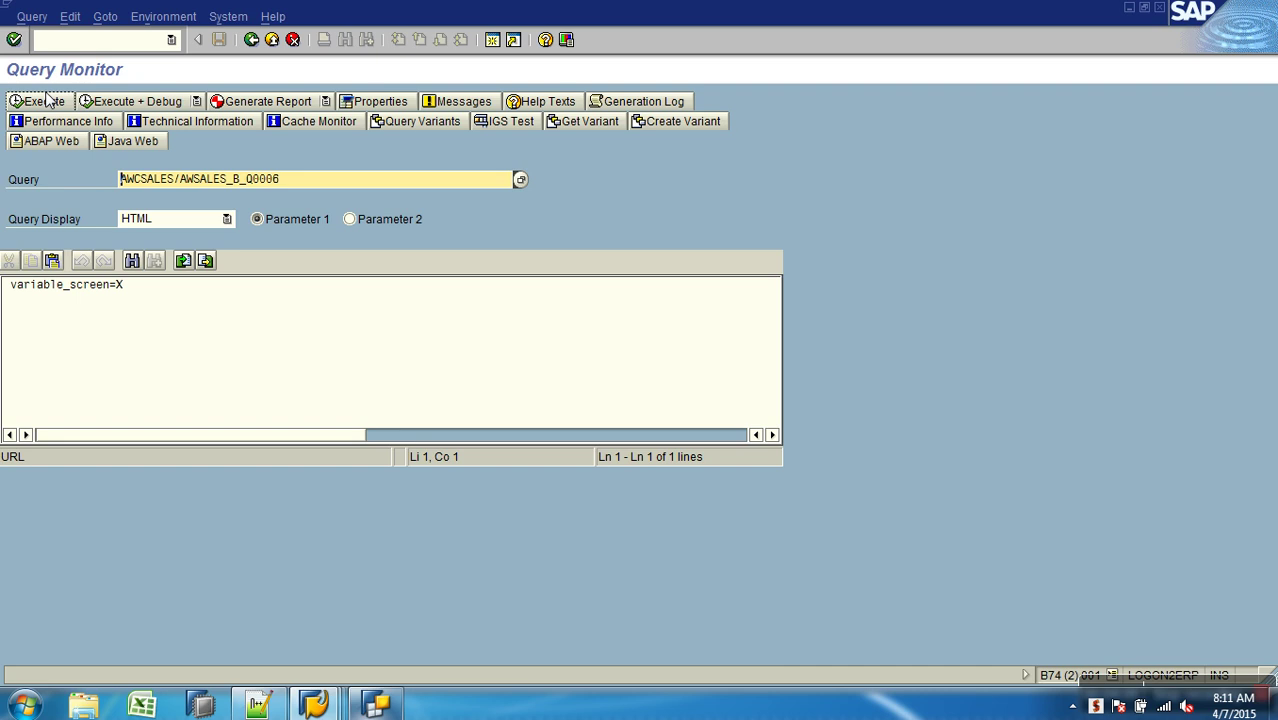
click(45, 101)
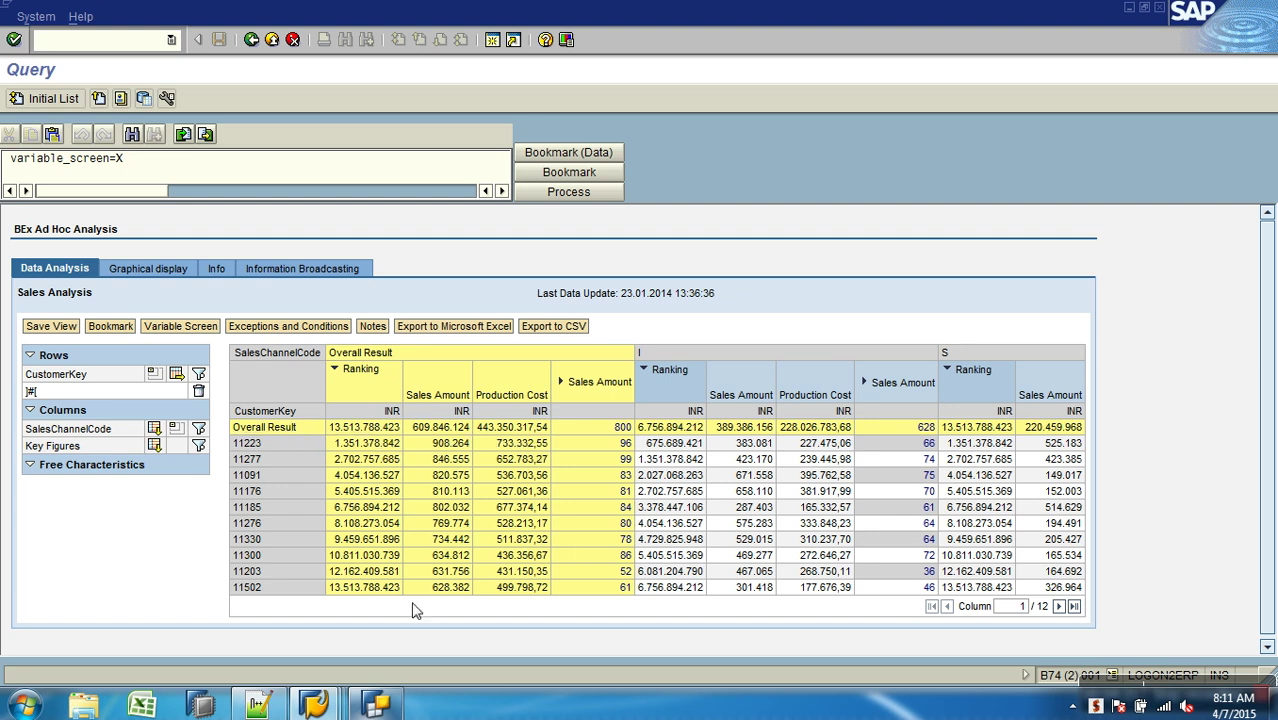
Step: Switch to BEx Query Designer, remove Condition 1 from the query's conditions, and save the query
click(380, 704)
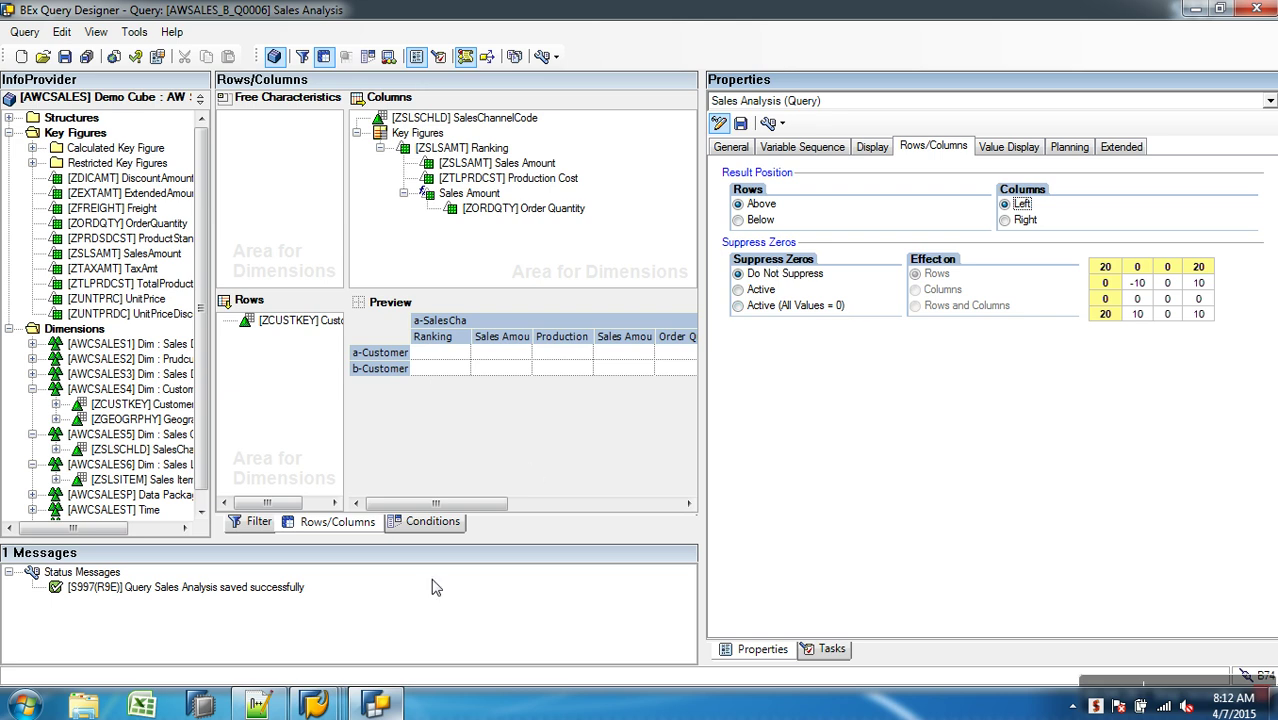
click(282, 325)
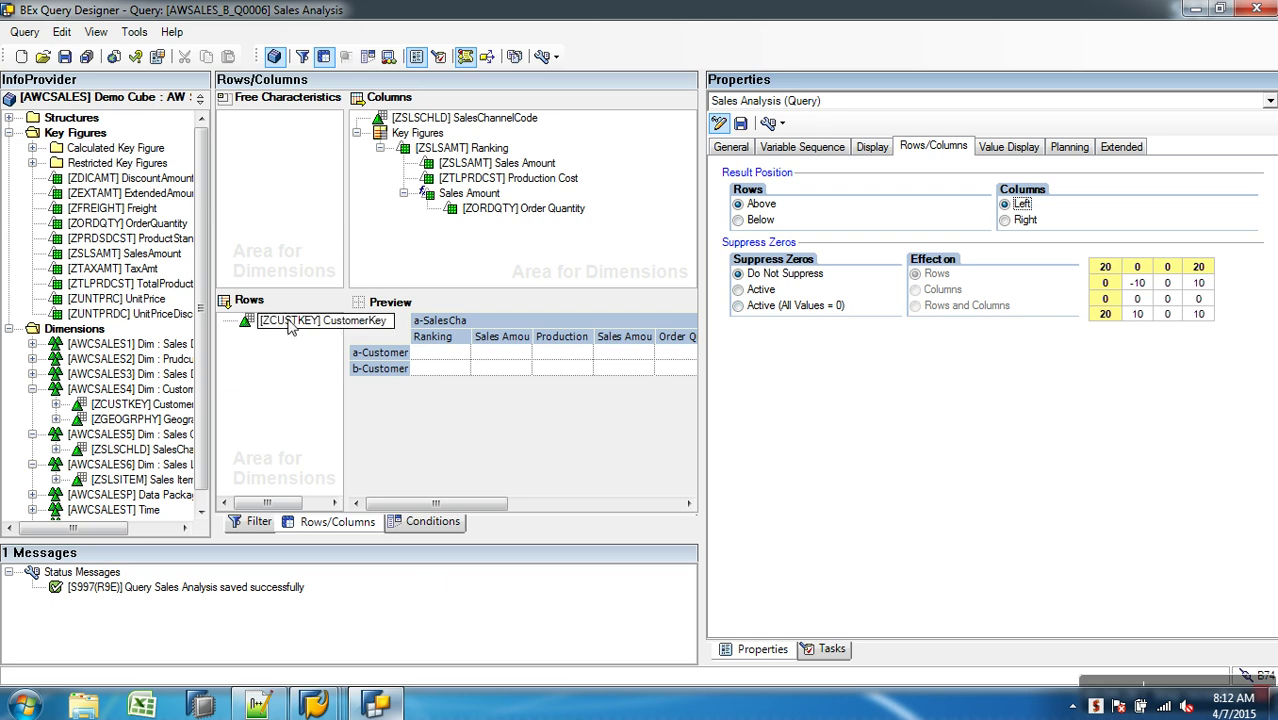
click(440, 521)
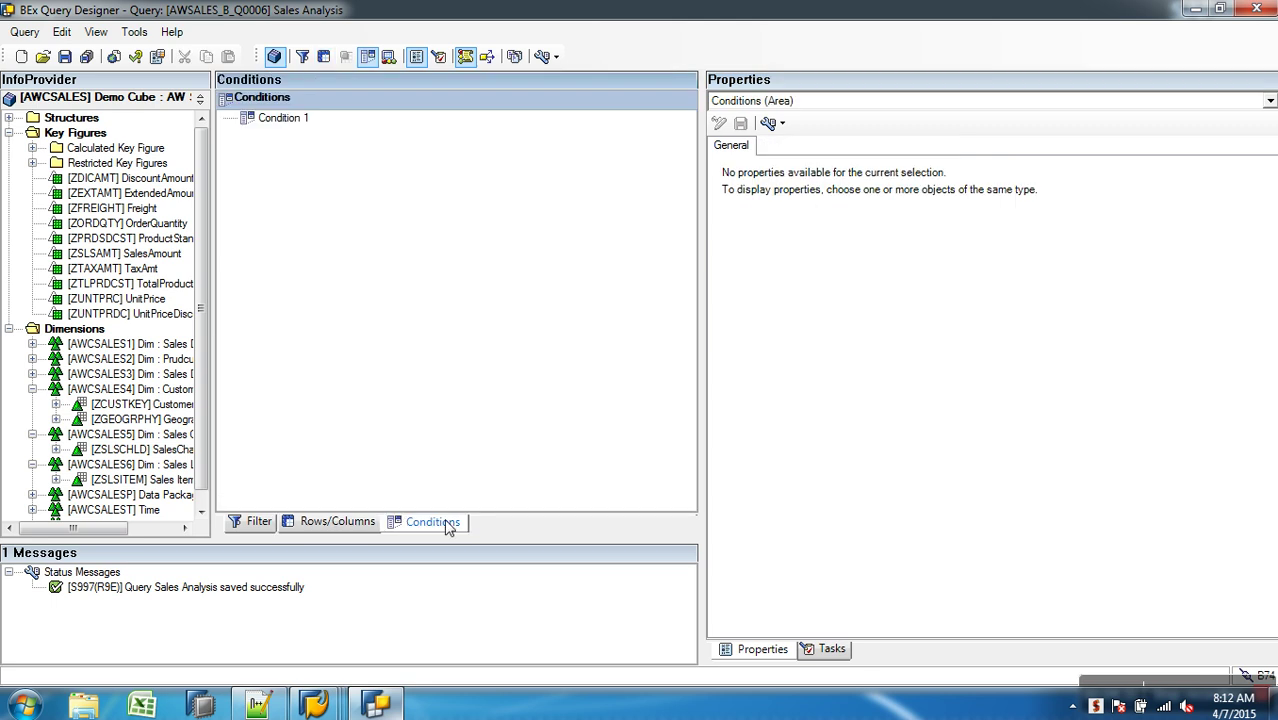
right_click(268, 119)
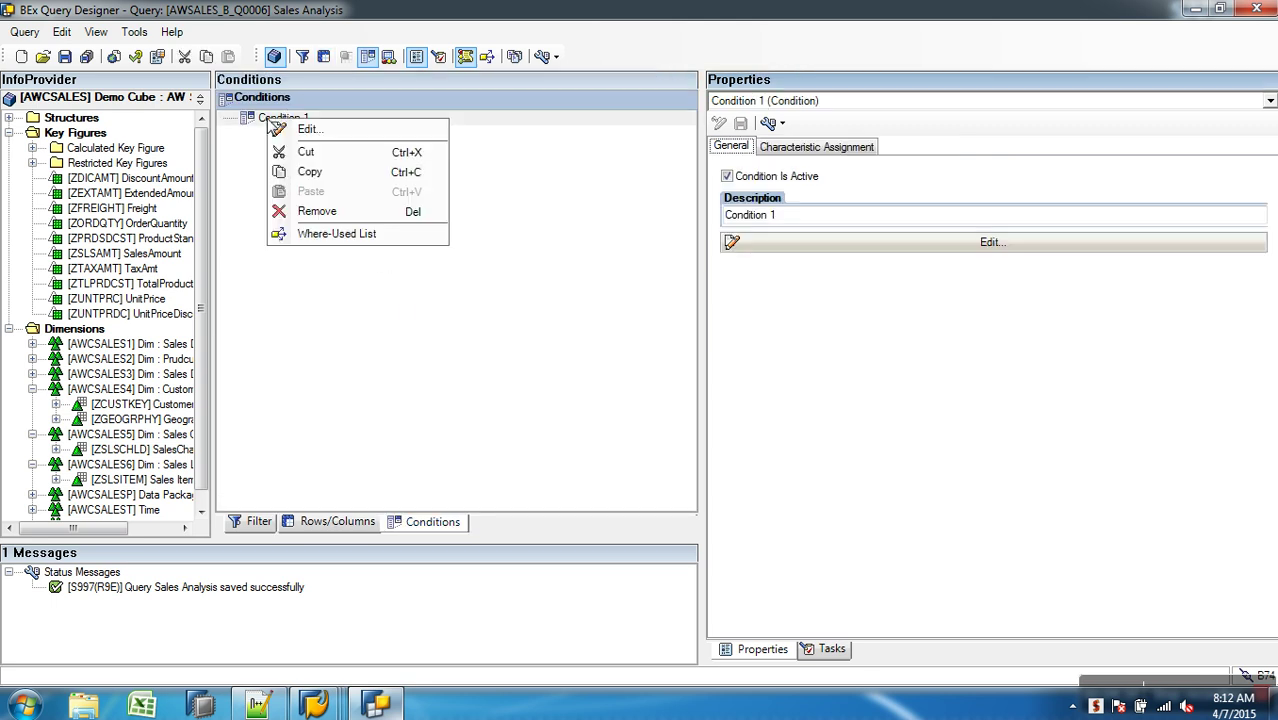
click(316, 212)
click(86, 56)
Step: Switch to the SAP GUI query window, return to the Query Monitor, and execute the query without the condition
mouse_move(314, 705)
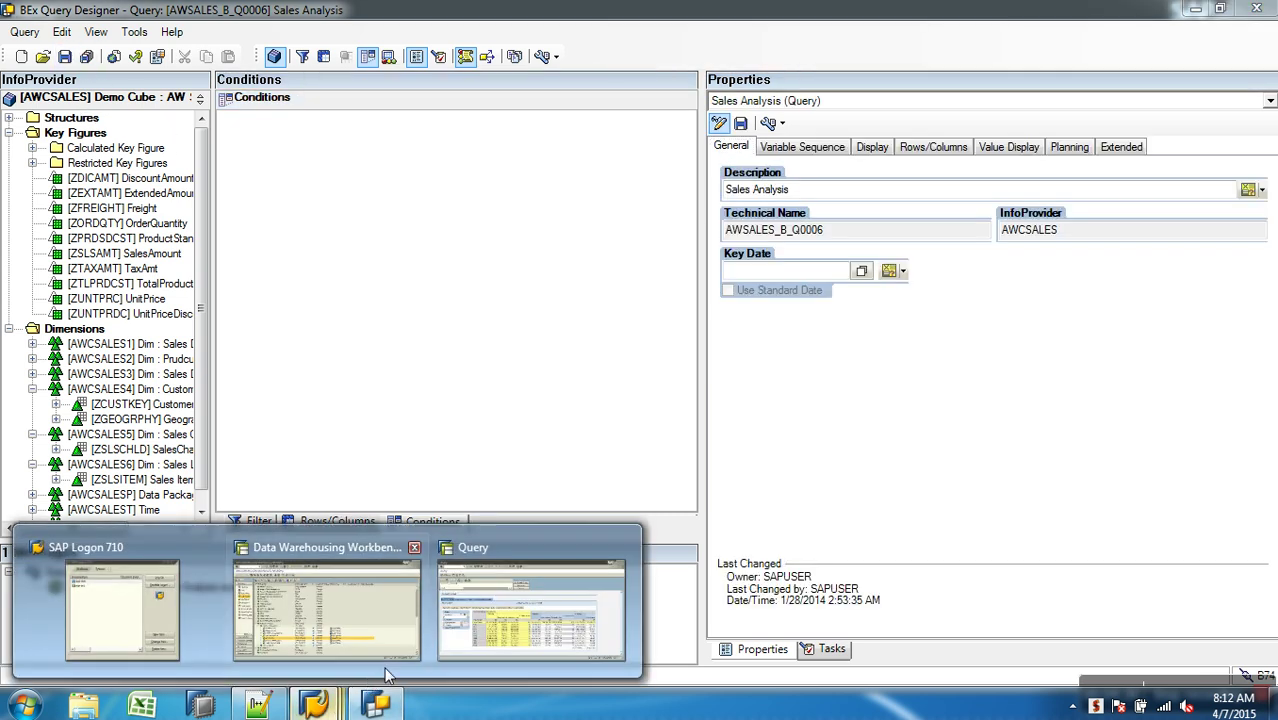
click(520, 600)
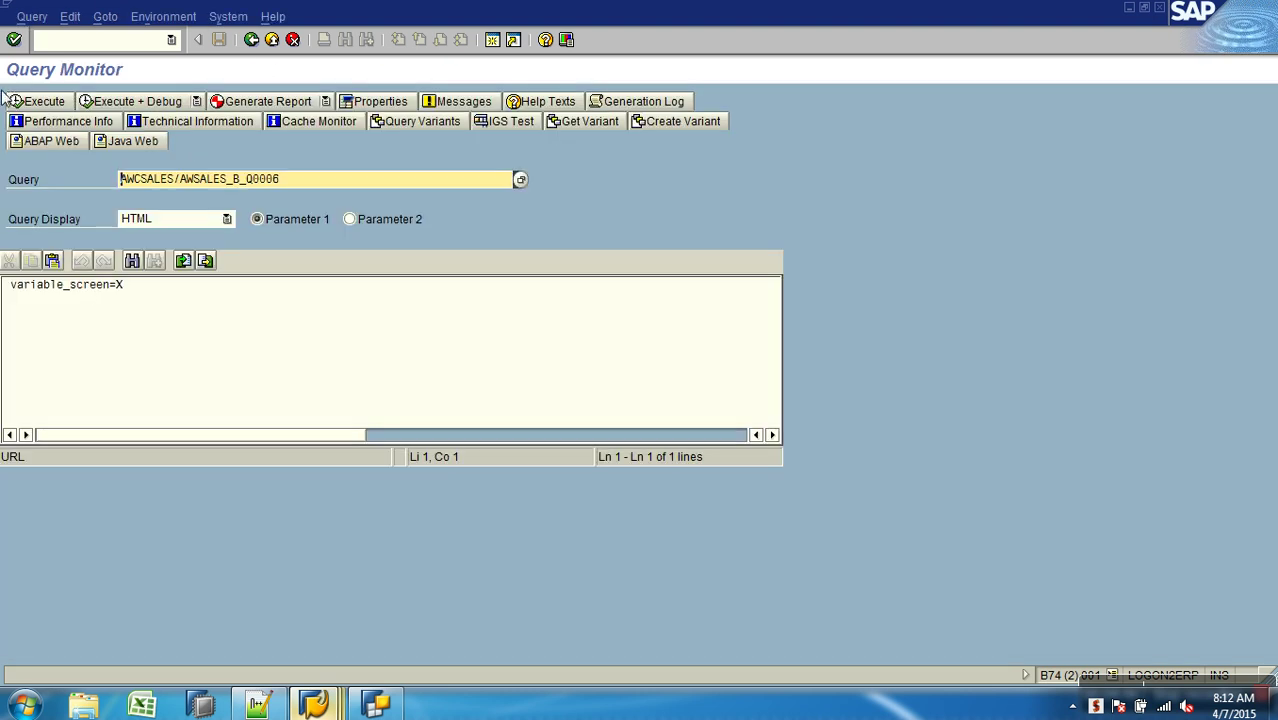
click(39, 103)
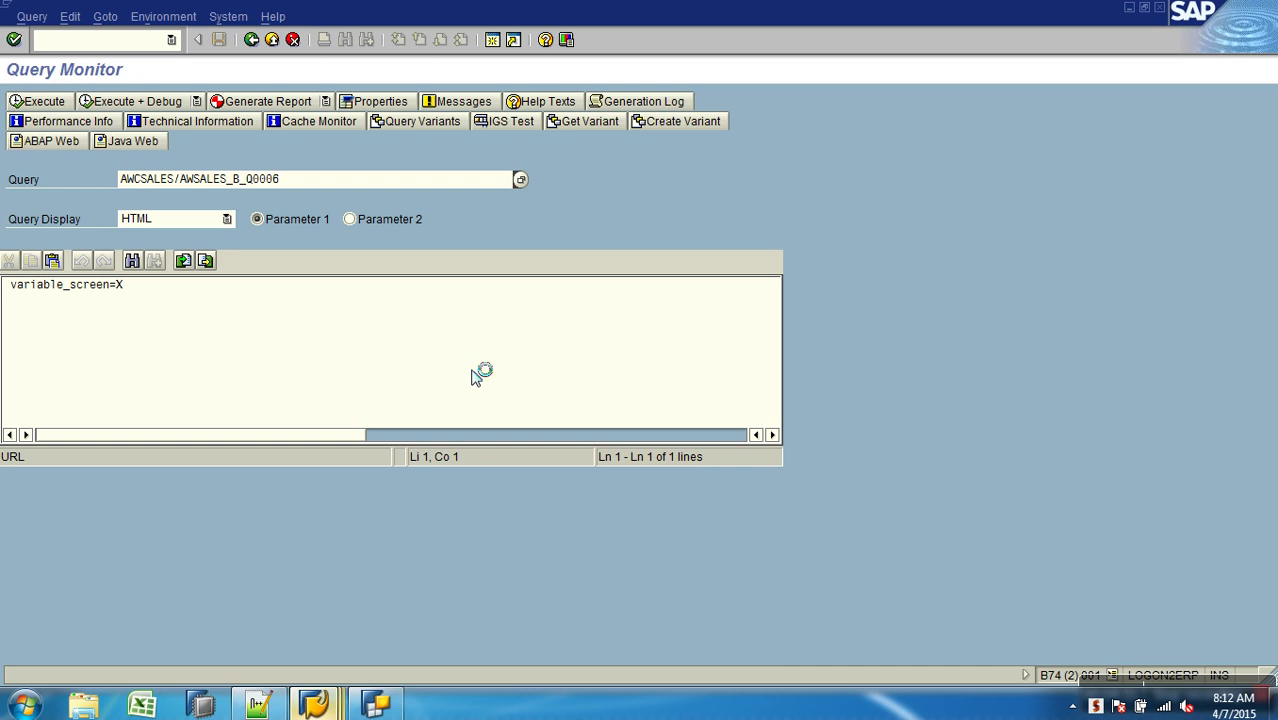
Step: Switch to BEx Query Designer and examine the Sales Amount key figure's display properties, including its scaling factor and node status
click(398, 706)
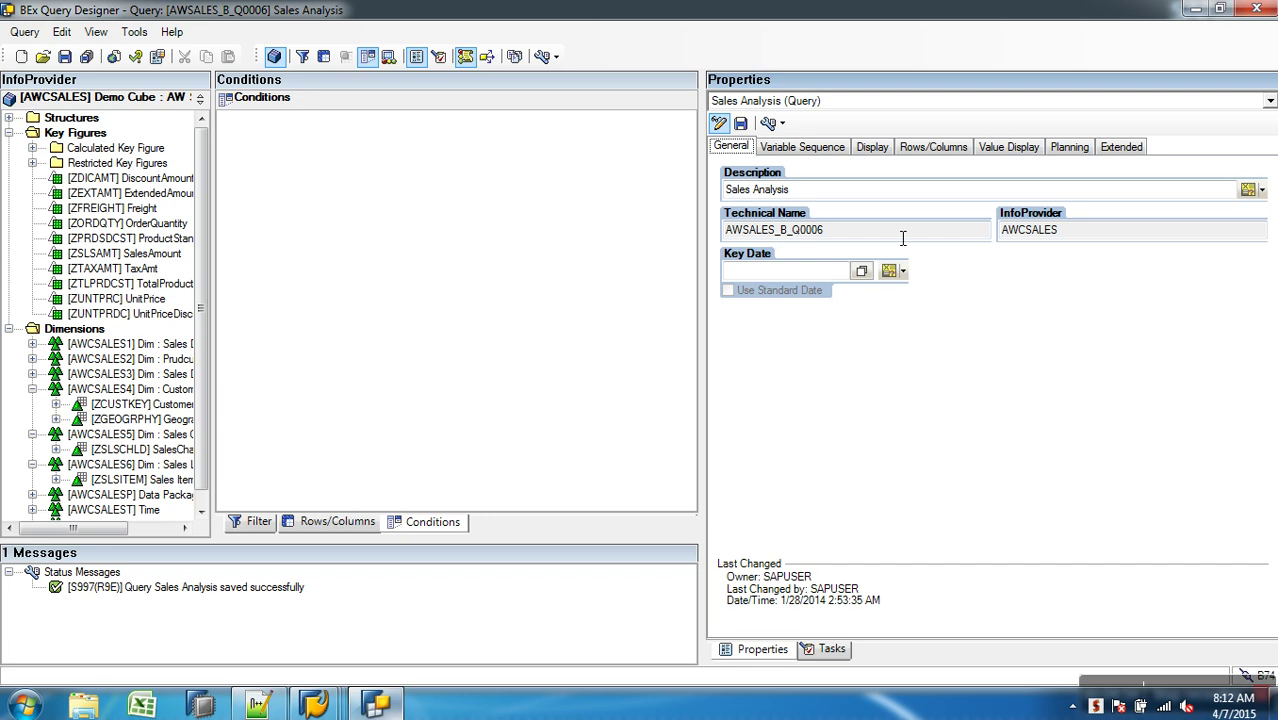
click(337, 521)
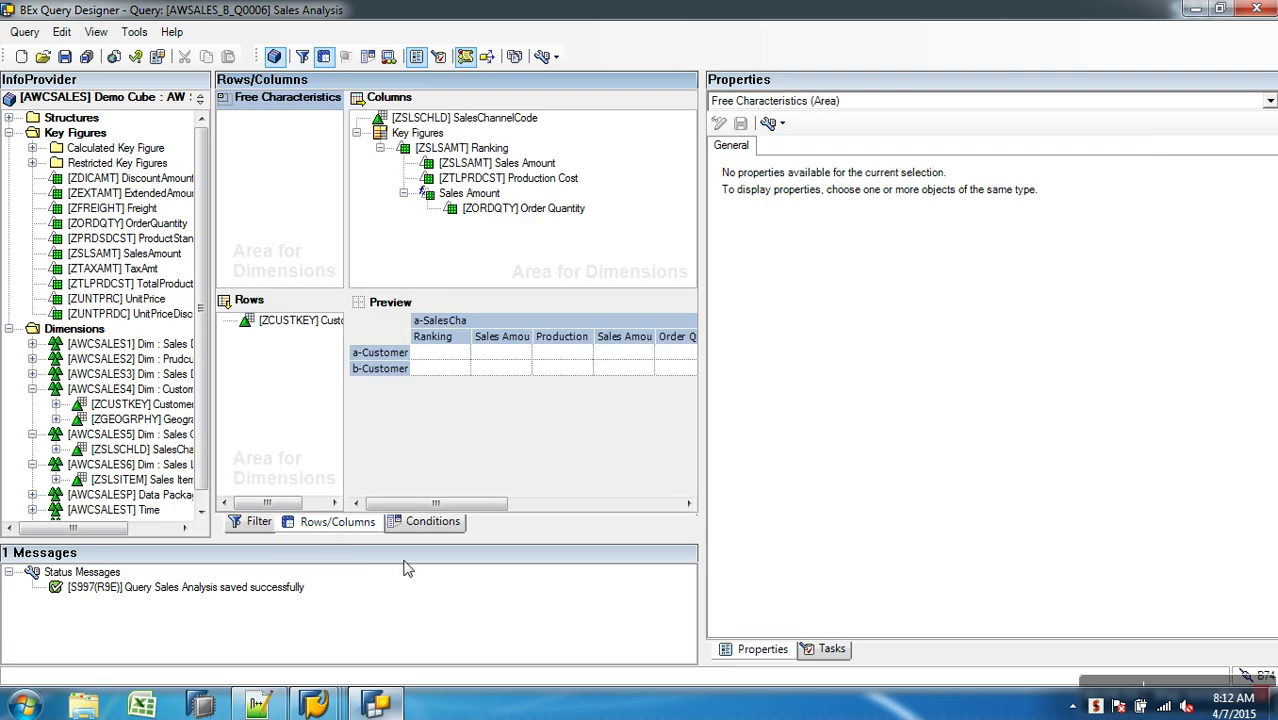
click(519, 166)
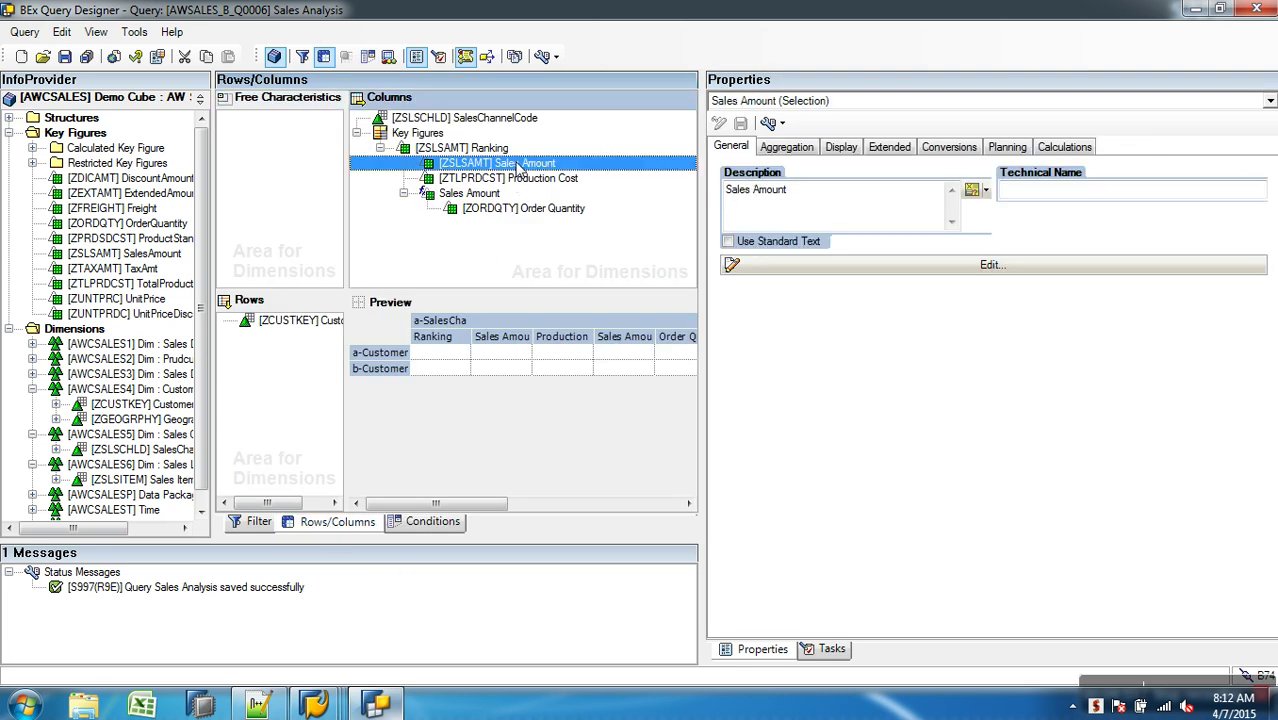
click(837, 149)
click(1040, 276)
click(950, 385)
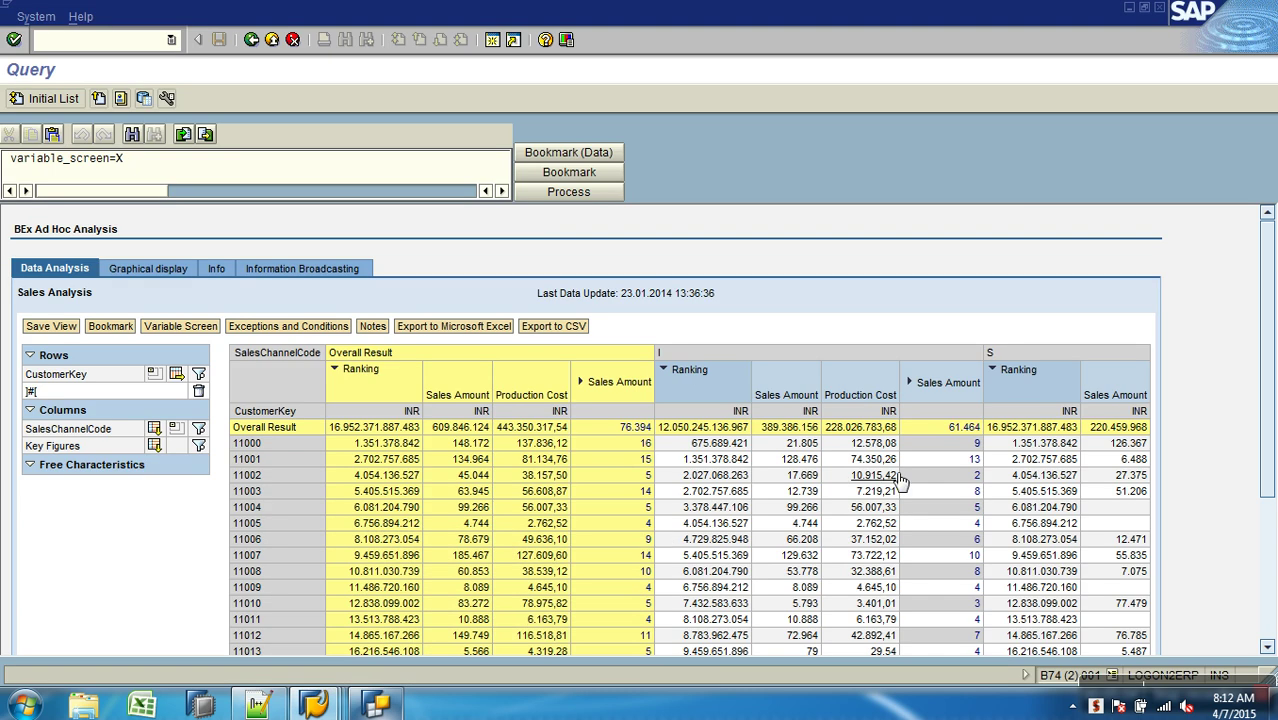
Step: In the SAP GUI query result, sort the Sales Amount column under sales channel I in ascending order
right_click(799, 400)
mouse_move(848, 440)
click(938, 441)
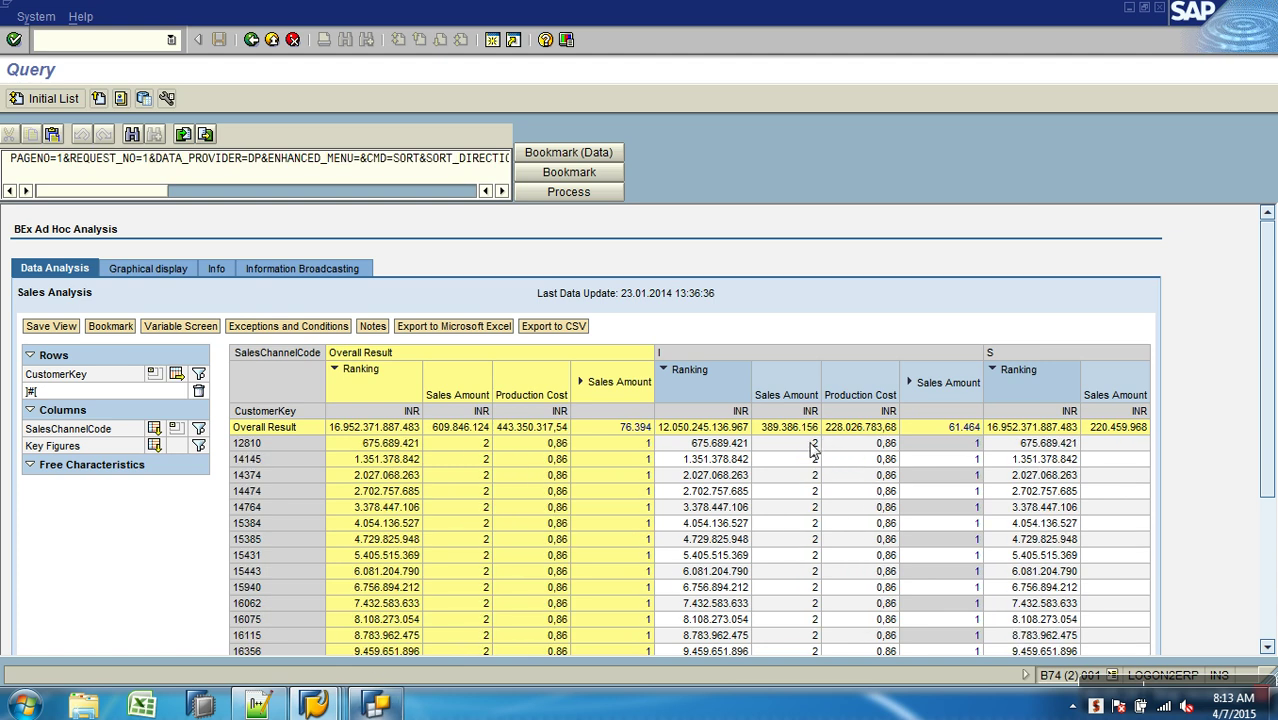
Step: Sort the Production Cost column under sales channel I in ascending order and switch back to BEx Query Designer
scroll(812, 450, down, 3)
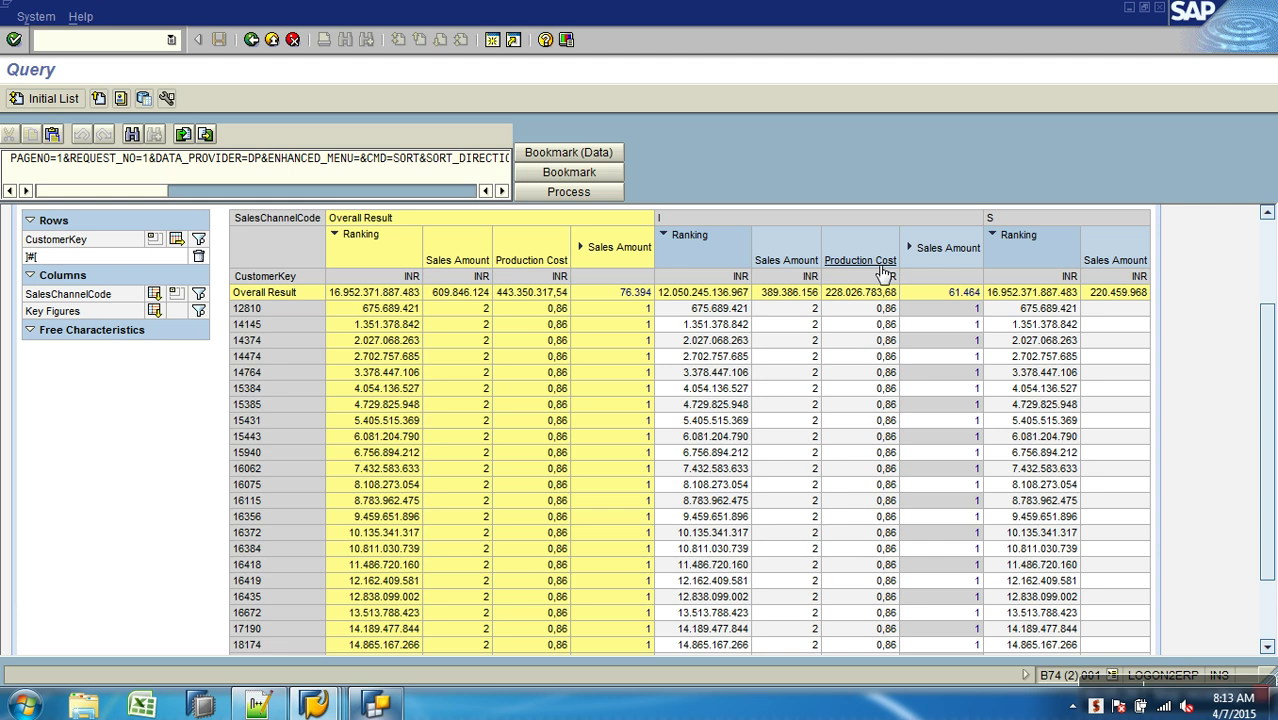
right_click(880, 262)
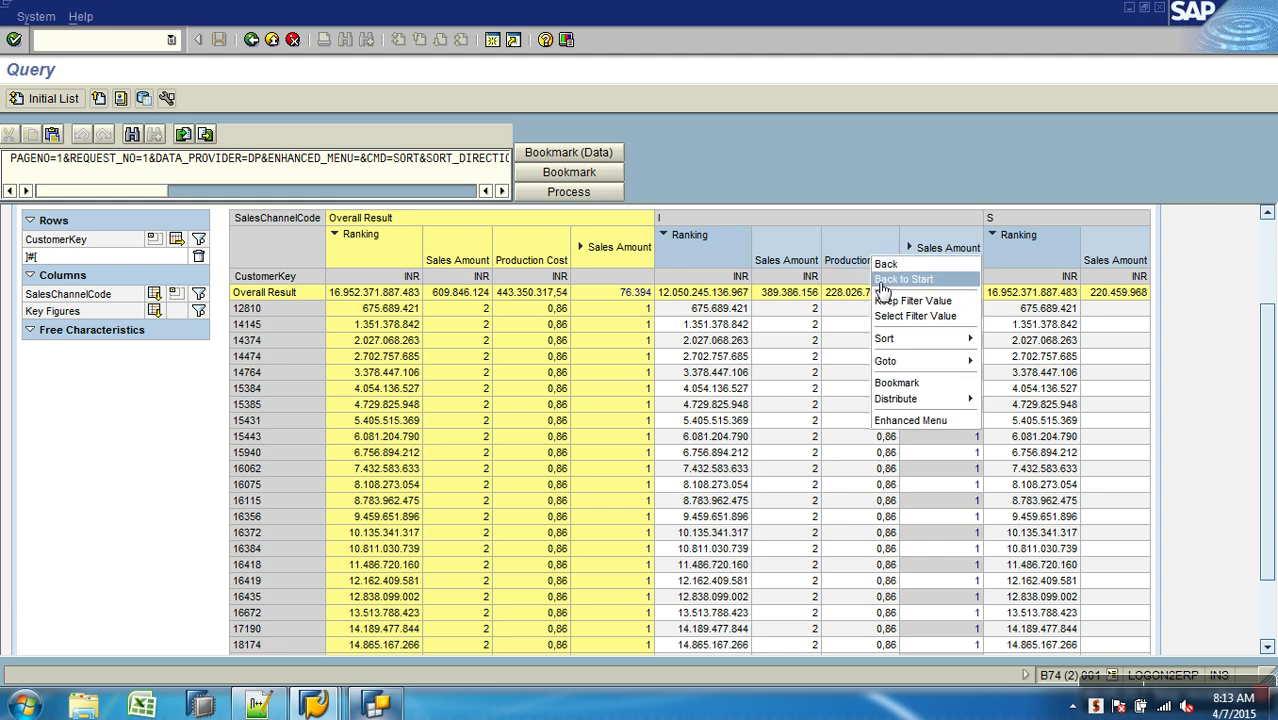
mouse_move(917, 342)
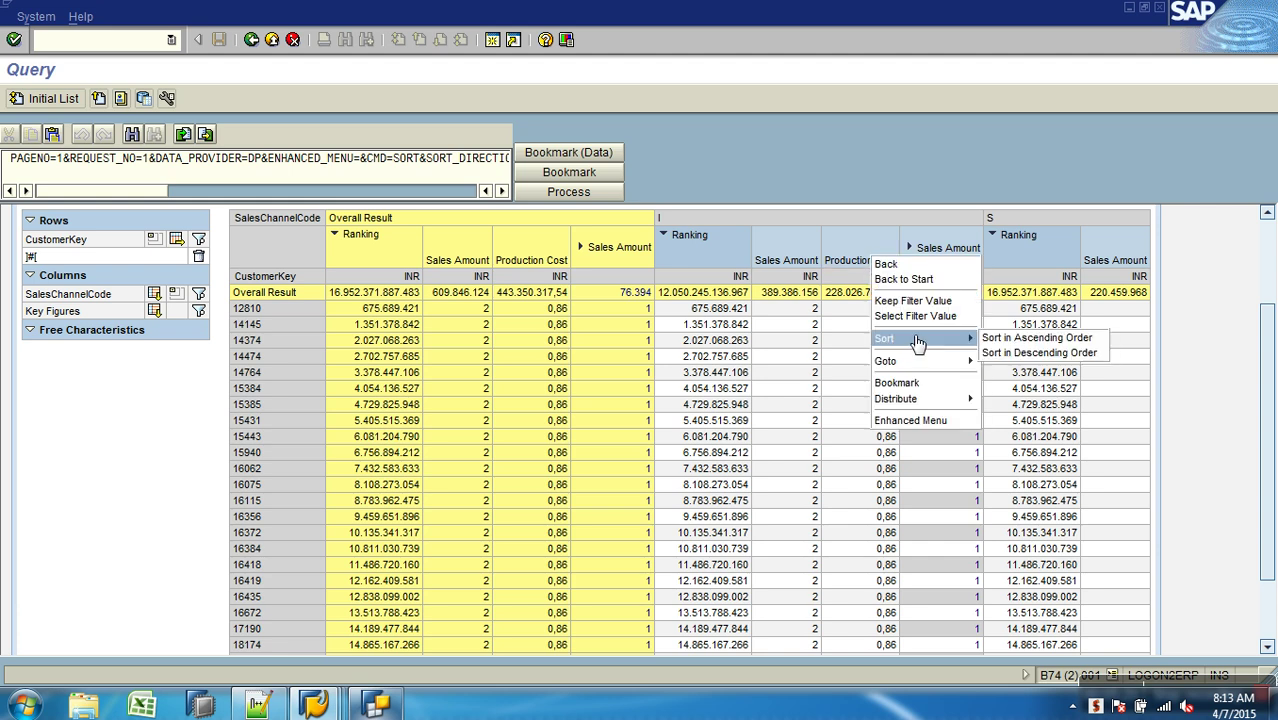
click(1037, 338)
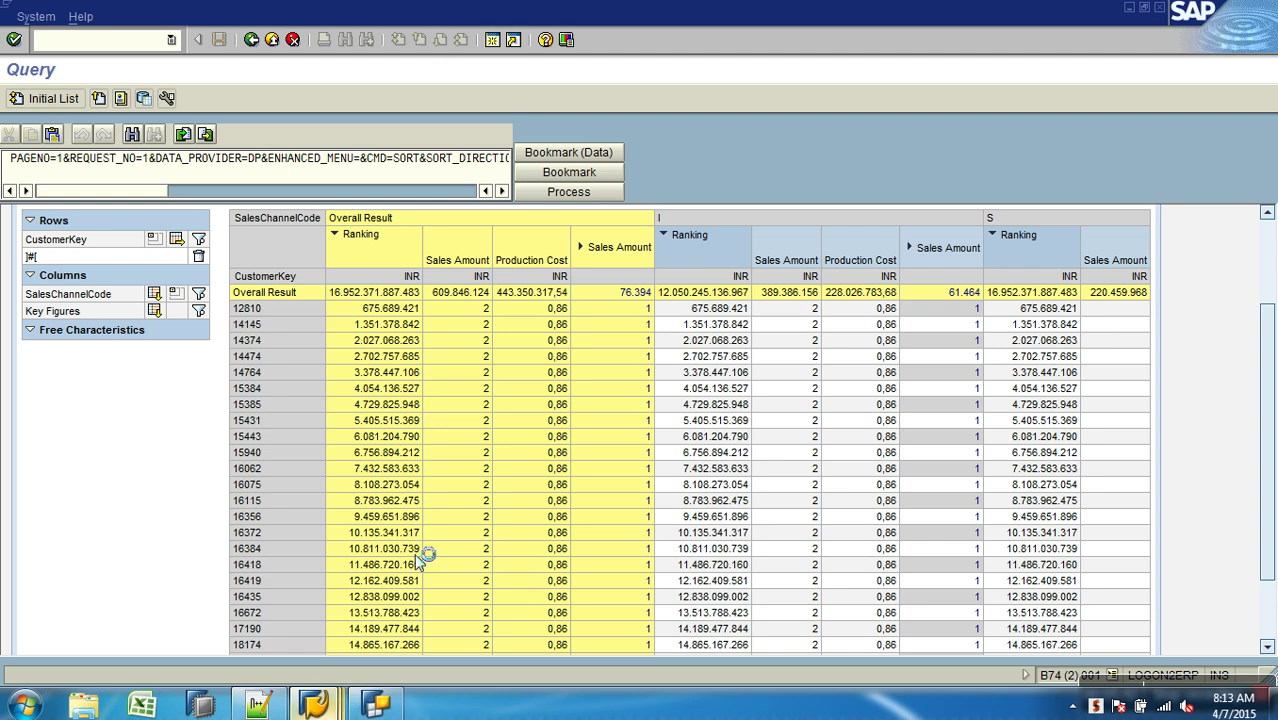
click(380, 707)
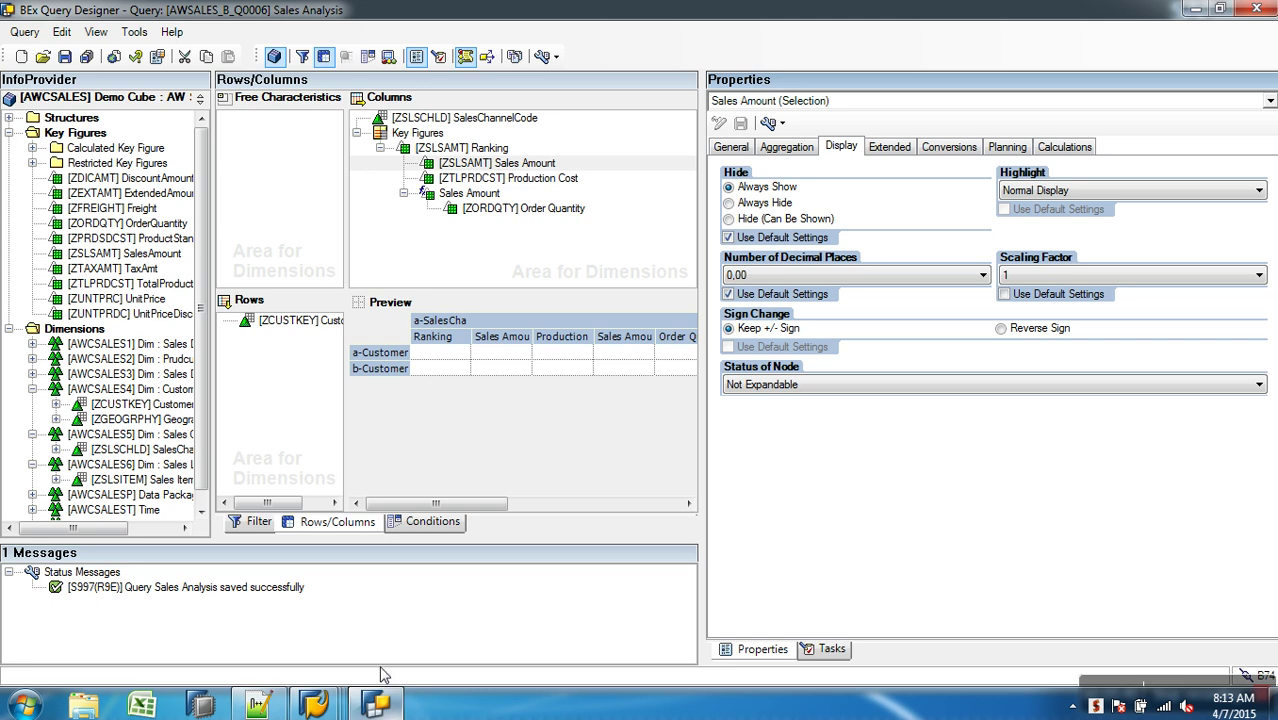
Step: Replace the current column contents with only the SalesAmount and OrderQuantity key figures and save the query
drag(427, 134, 146, 212)
drag(470, 118, 562, 151)
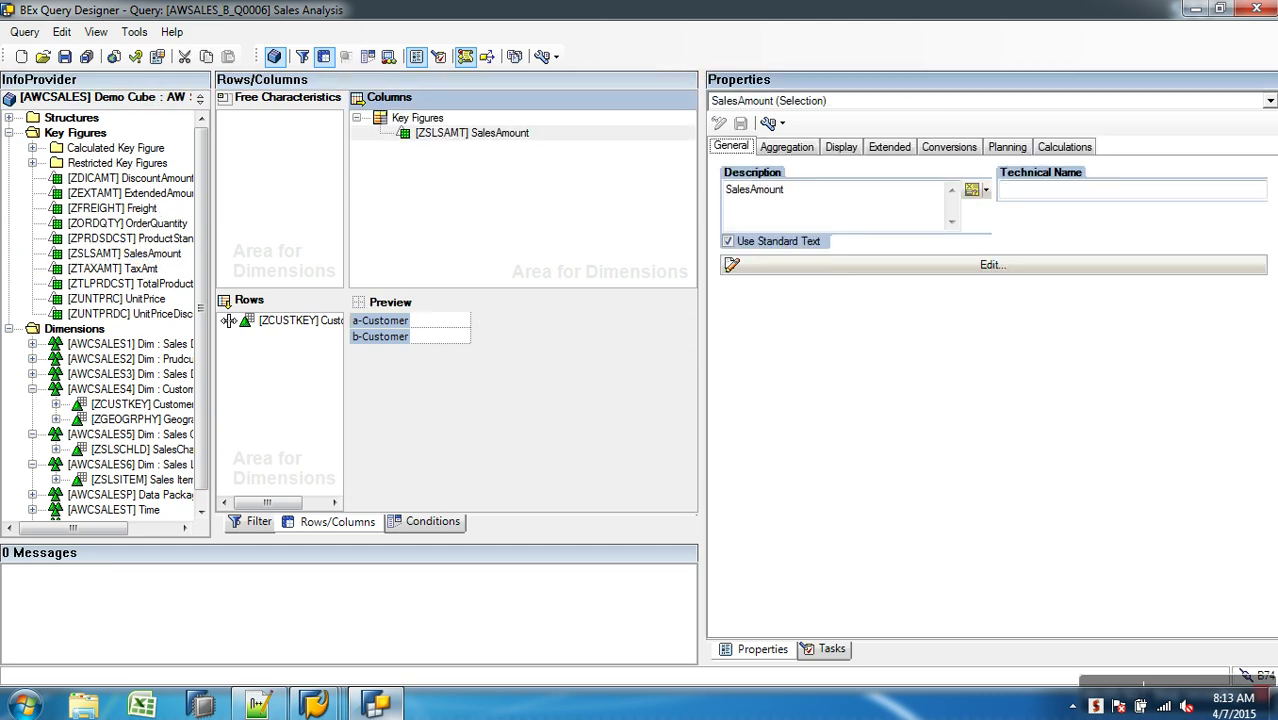
drag(168, 226, 421, 281)
click(64, 57)
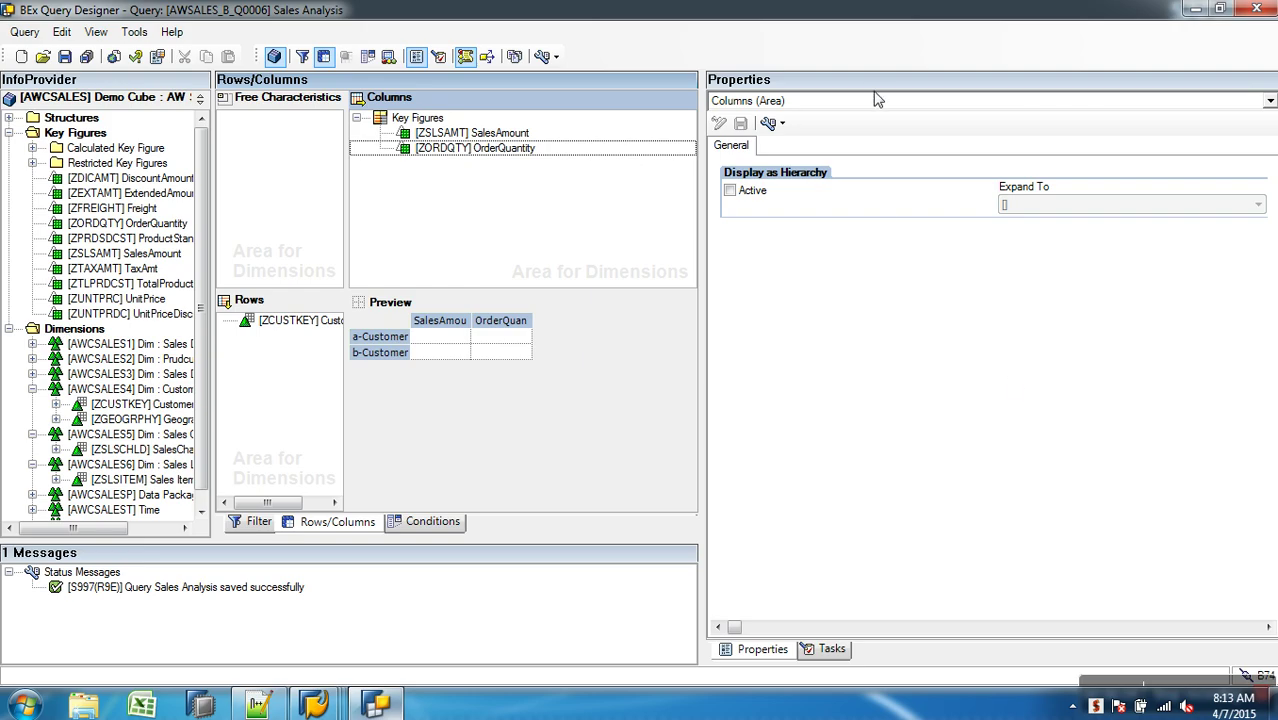
Step: Select the Sales Analysis query in the properties and show its result position and zero suppression settings
click(875, 100)
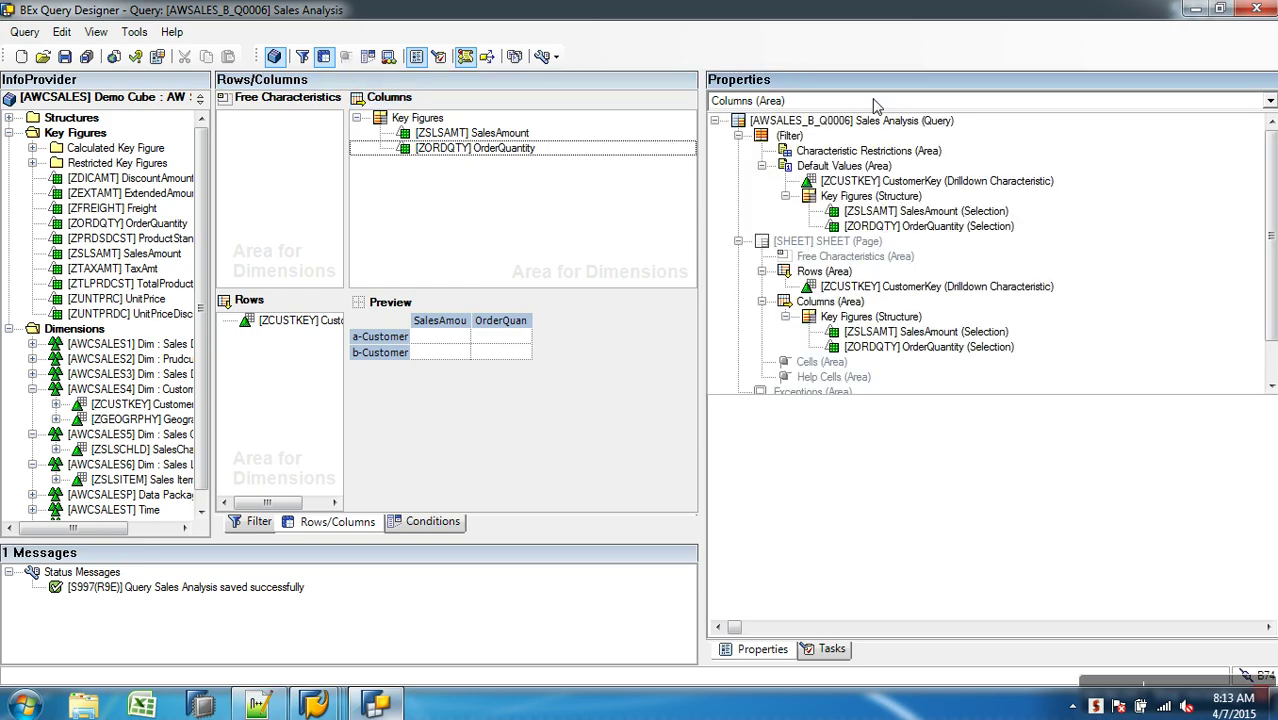
click(850, 120)
click(935, 147)
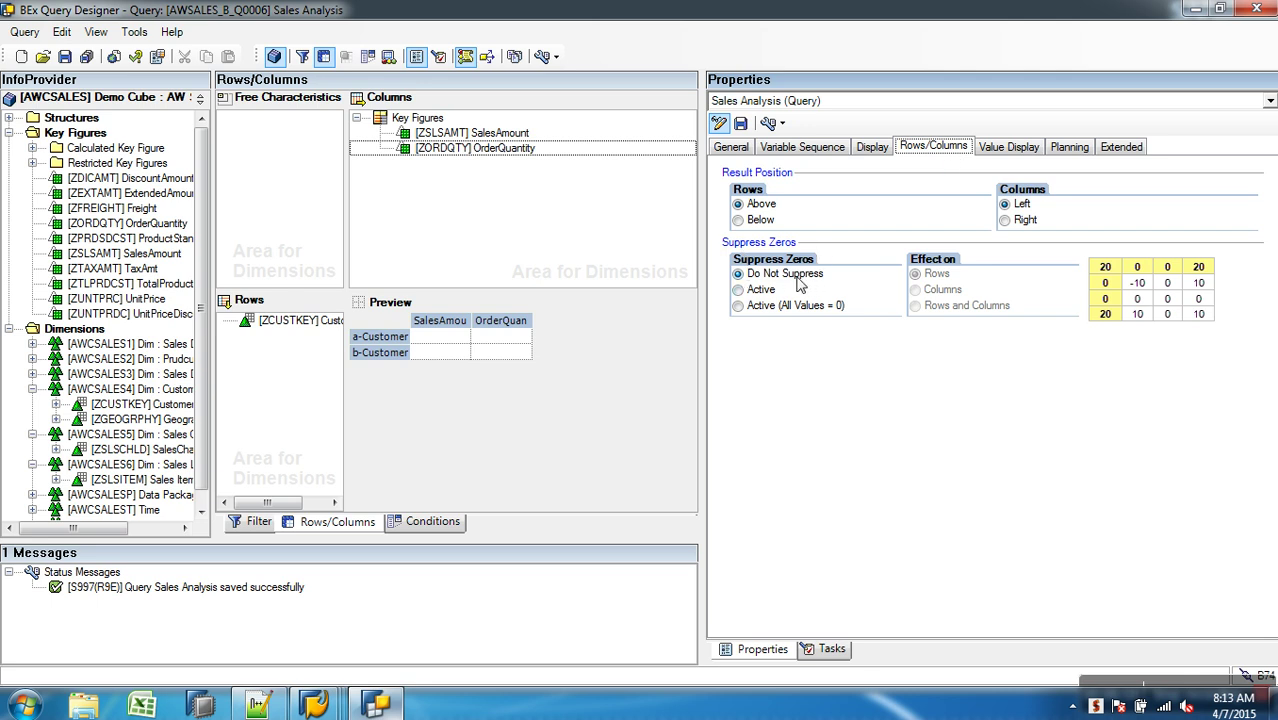
Step: Try Active zero suppression on rows, columns and both, plus Active (All Values = 0), and restore Do Not Suppress
click(761, 292)
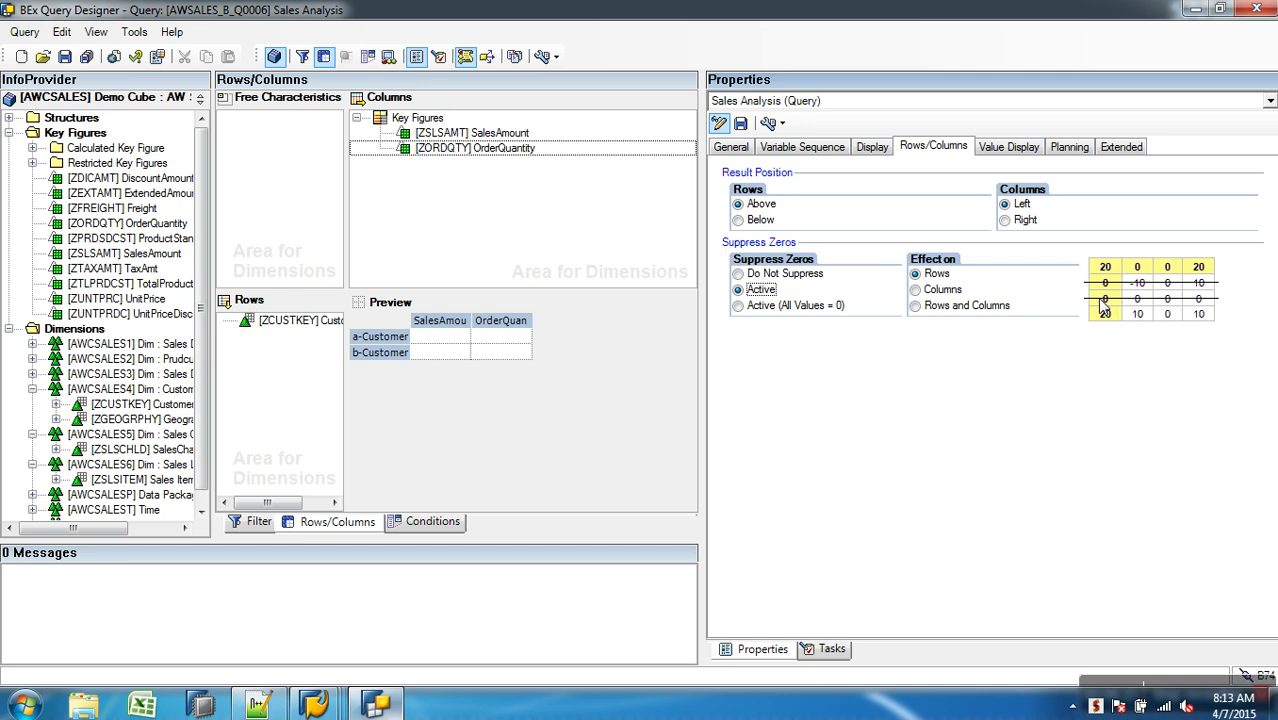
click(955, 292)
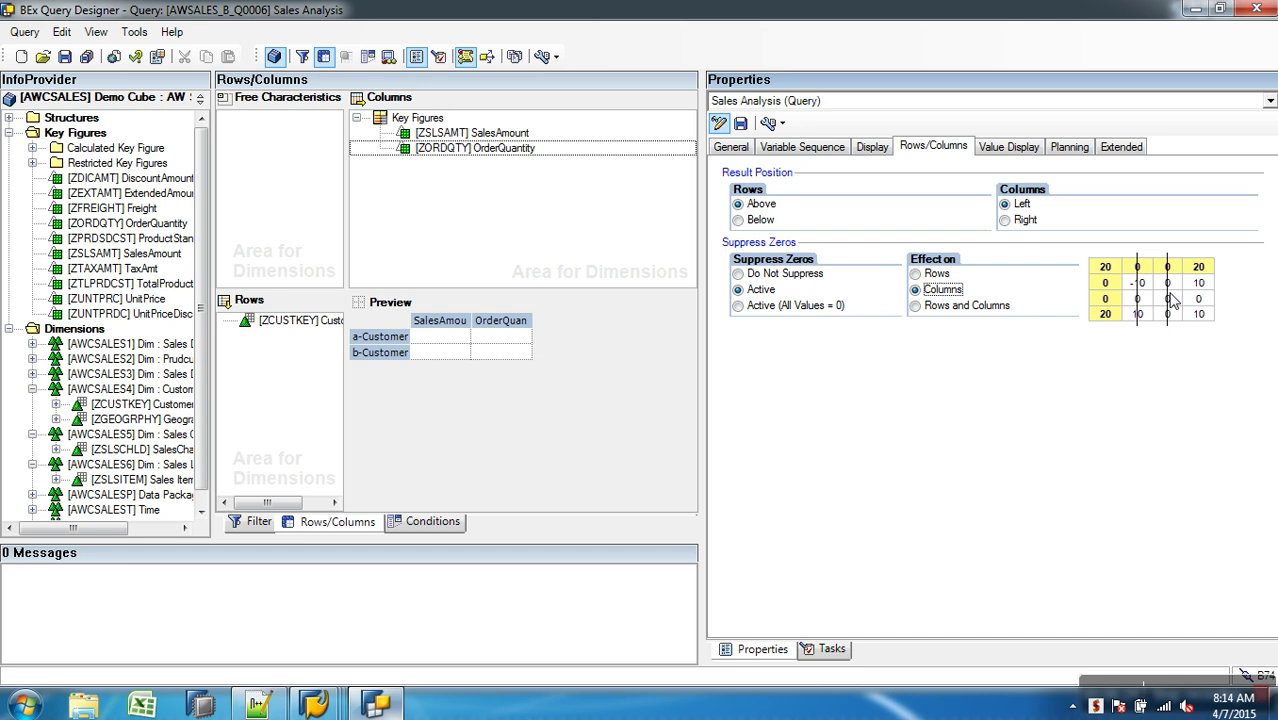
click(955, 306)
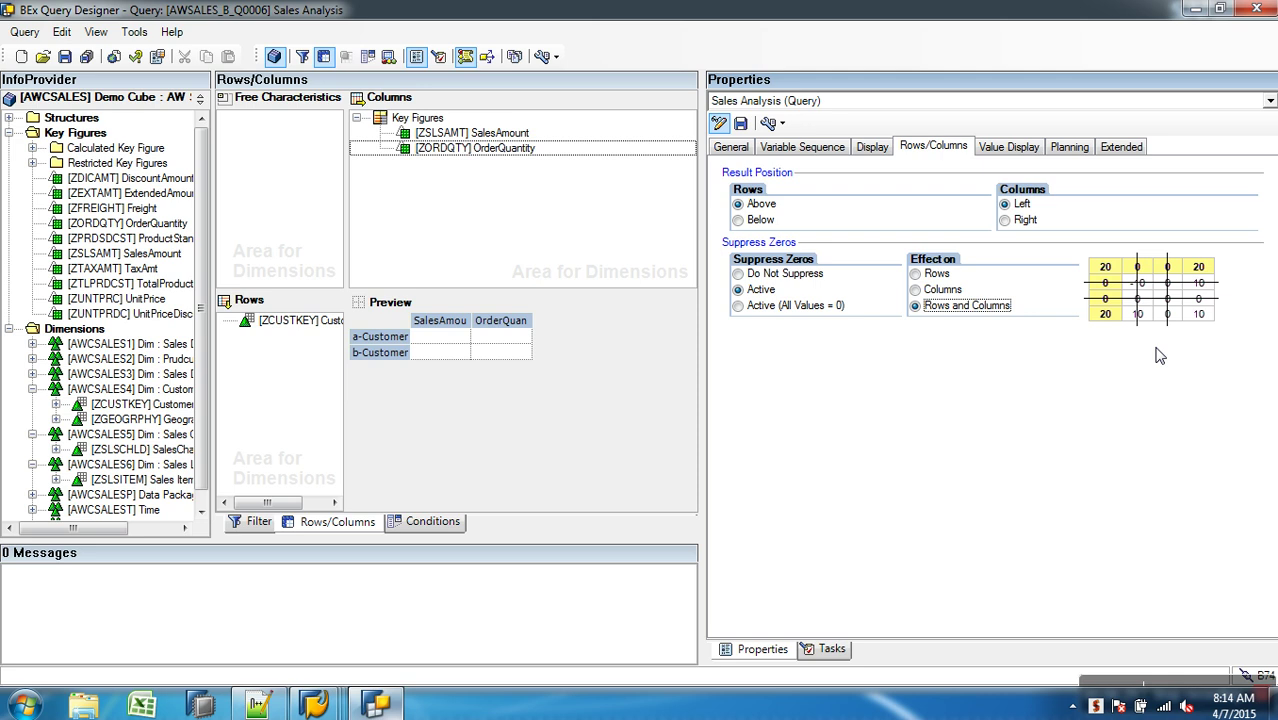
click(806, 313)
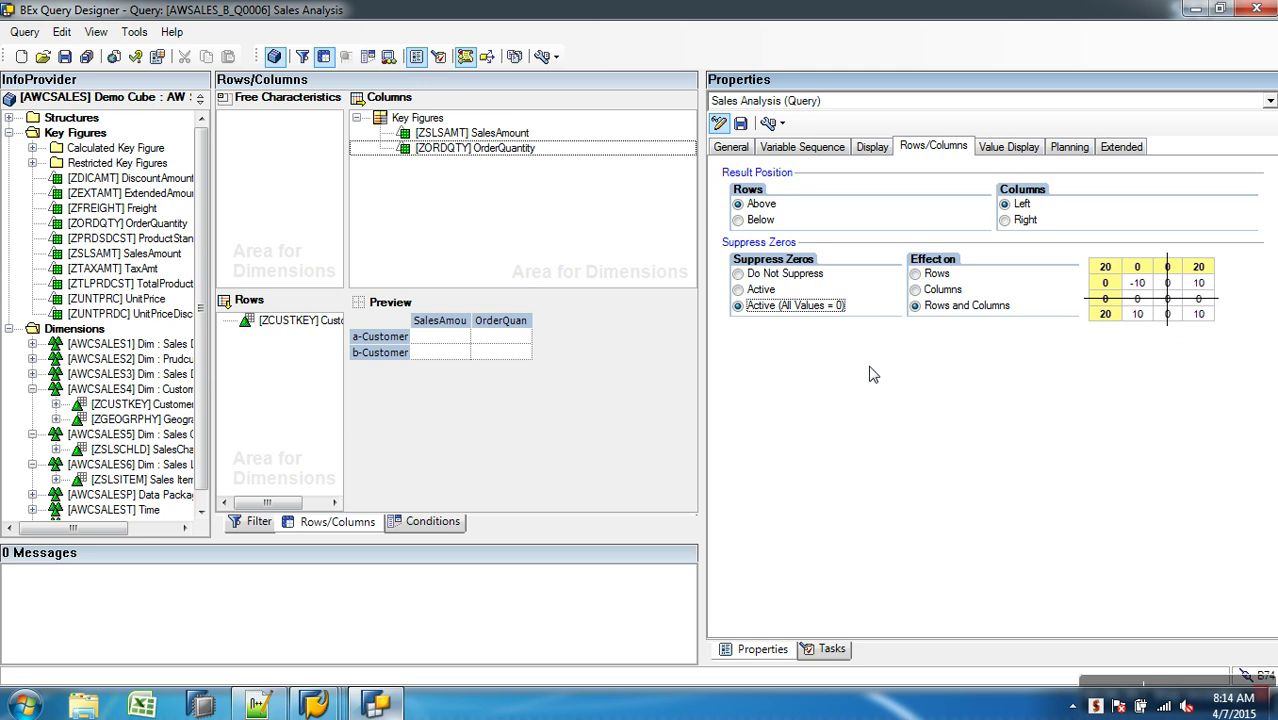
click(764, 276)
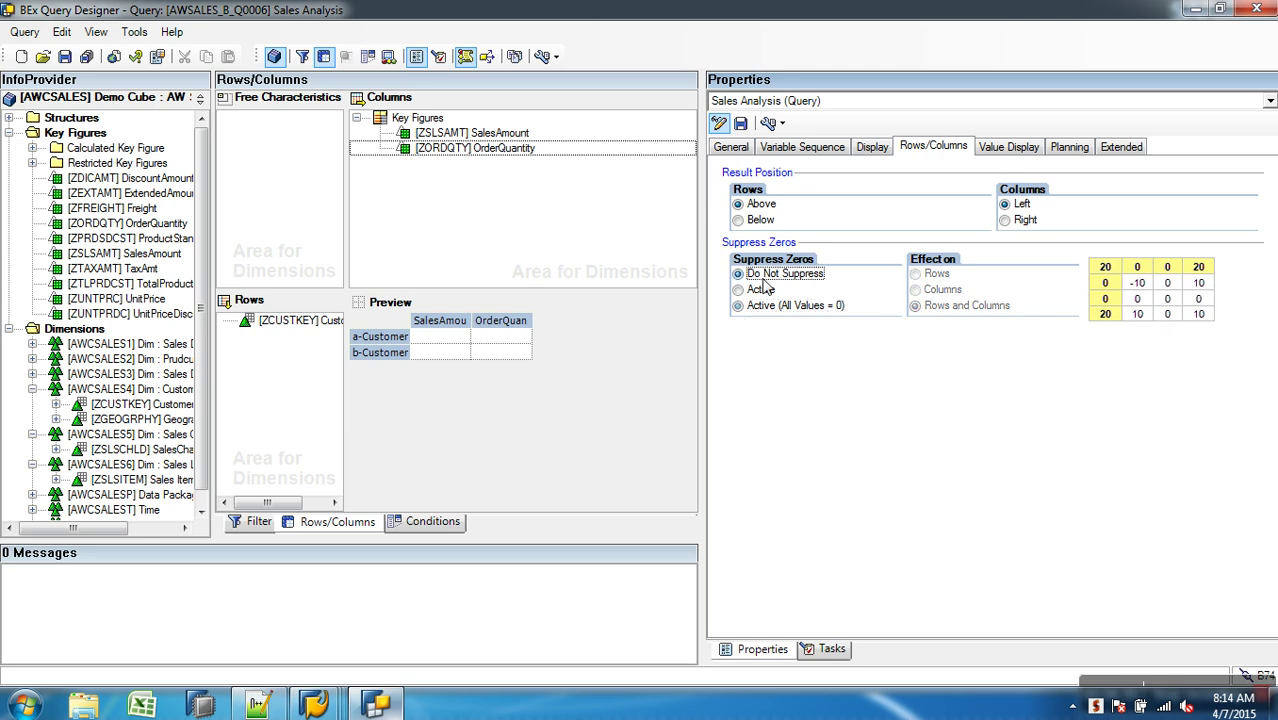
Step: Set the query's zero value display to Zero as Default Text, with "Nill" as the text shown for zeros
click(1007, 150)
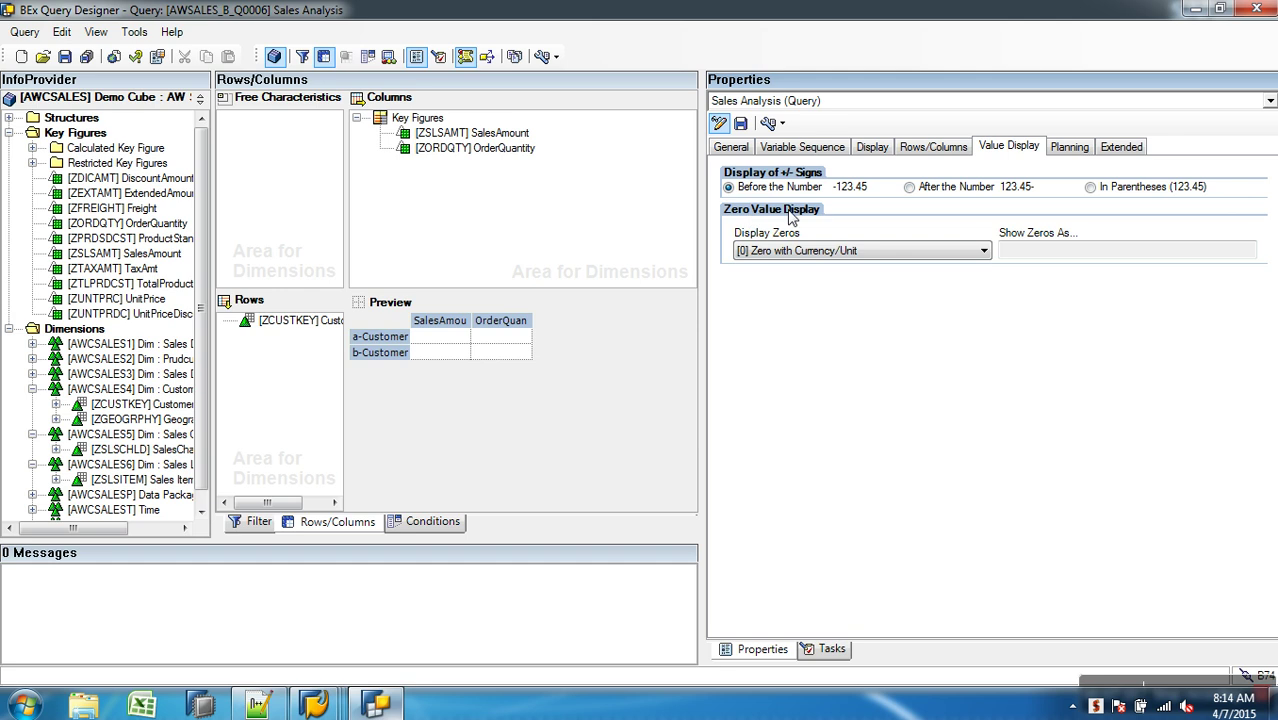
click(862, 252)
click(791, 294)
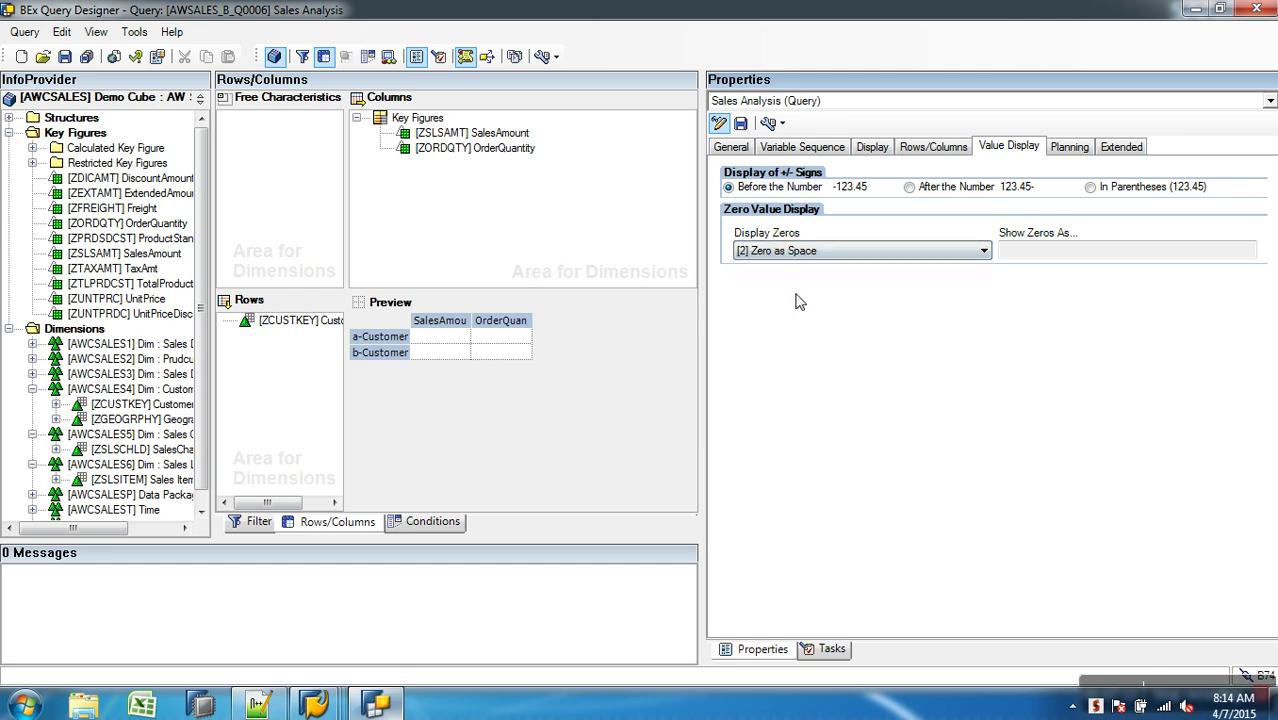
click(972, 251)
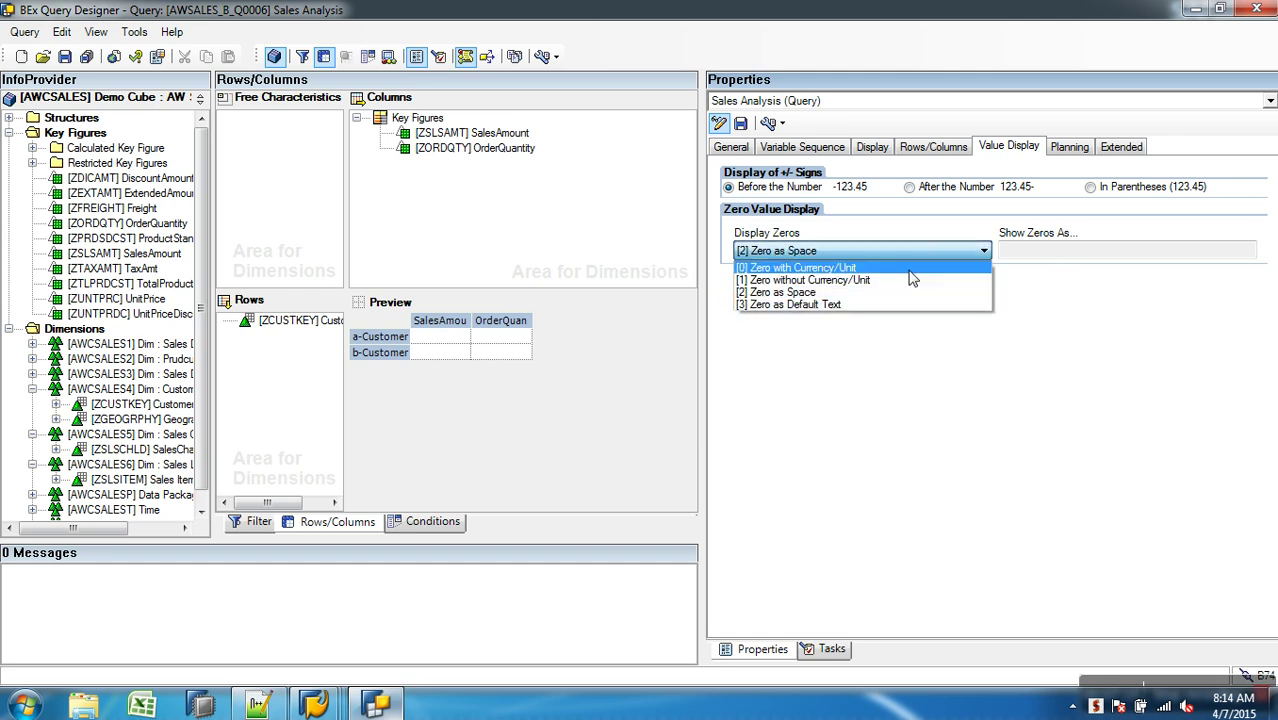
click(850, 304)
click(1025, 256)
text(Nill)
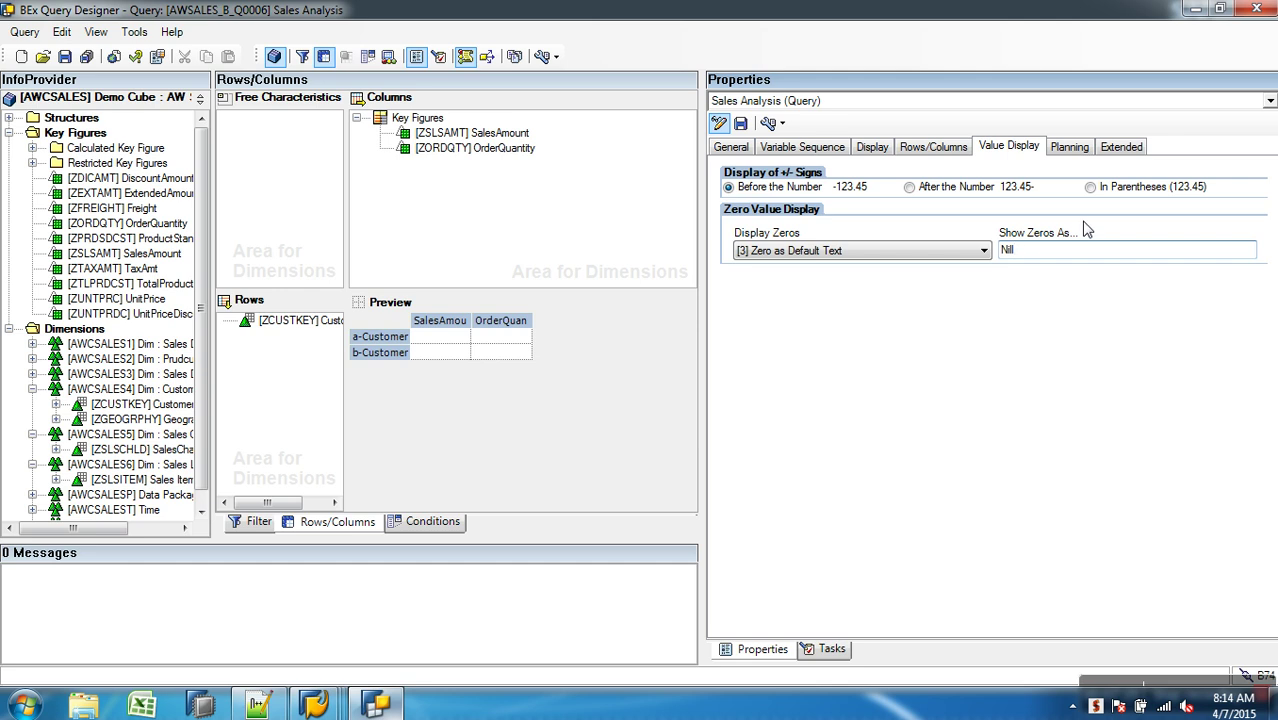
Step: Review the query's planning startup view, its OLE DB for OLAP release setting and its value display settings
click(1075, 148)
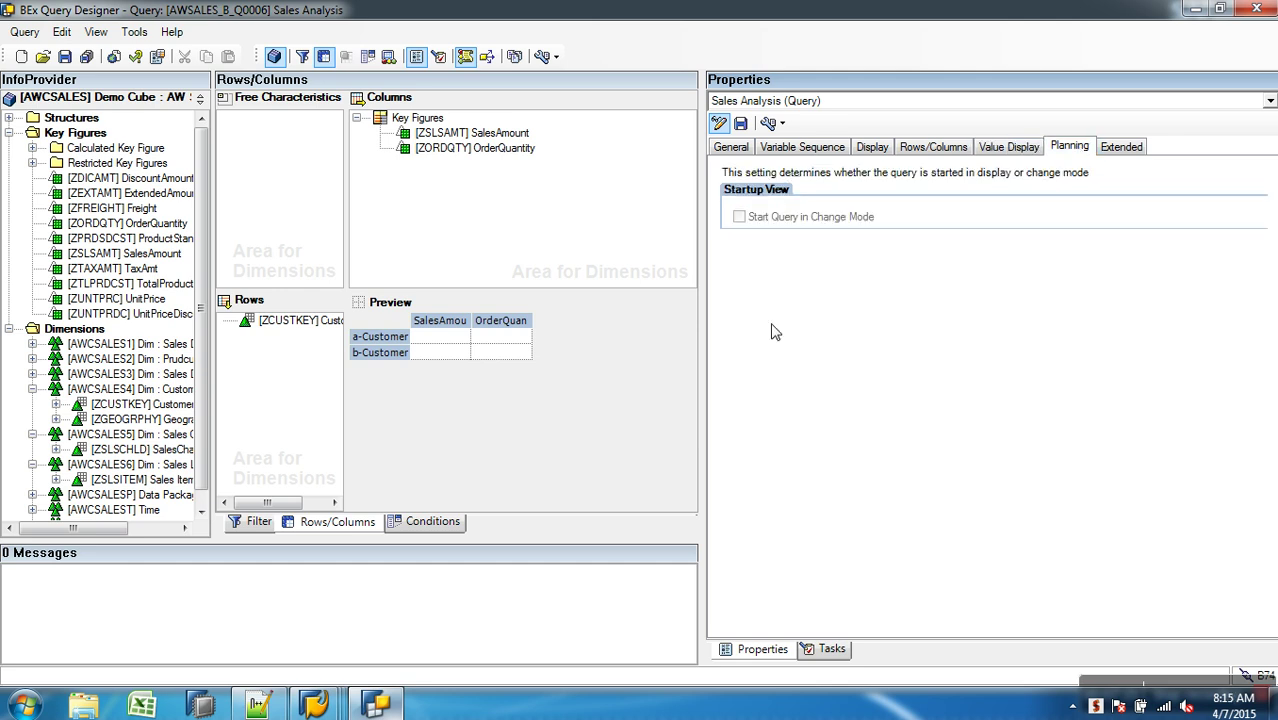
click(1112, 148)
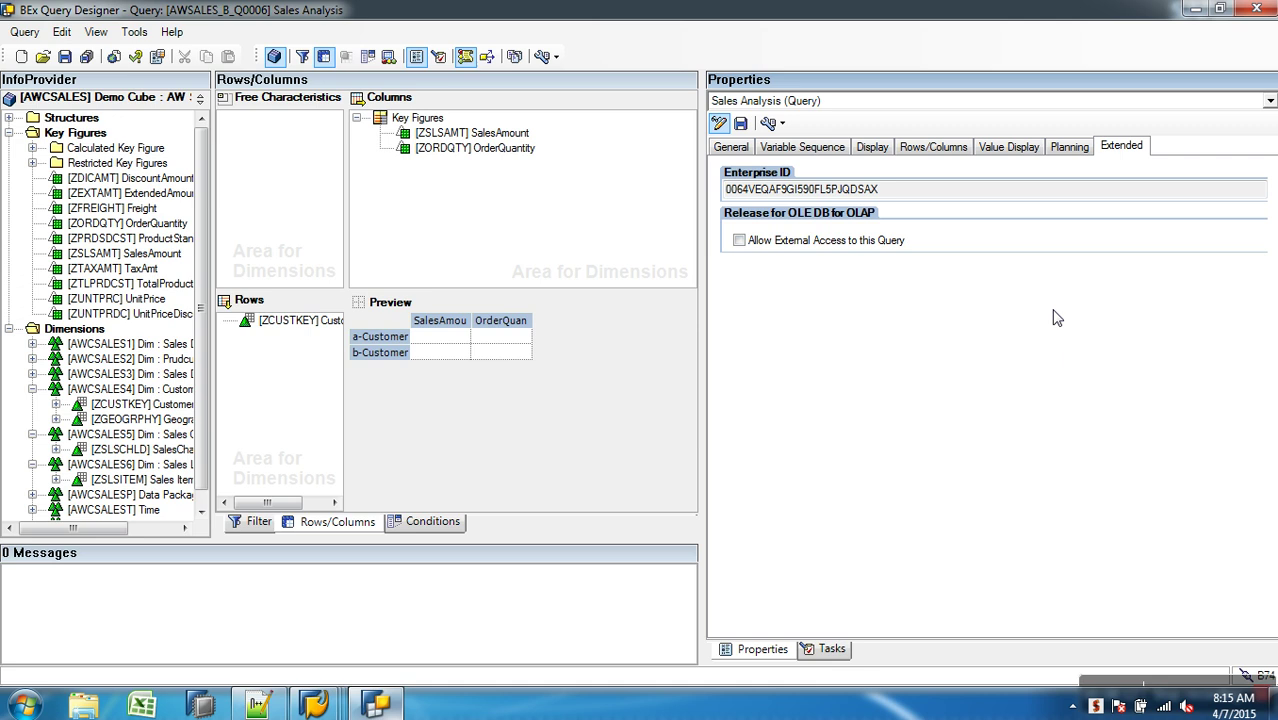
click(1012, 150)
Step: Compare Active suppression and the columns-only effect, and set zero suppression to Active (All Values = 0) on Rows and Columns
click(933, 147)
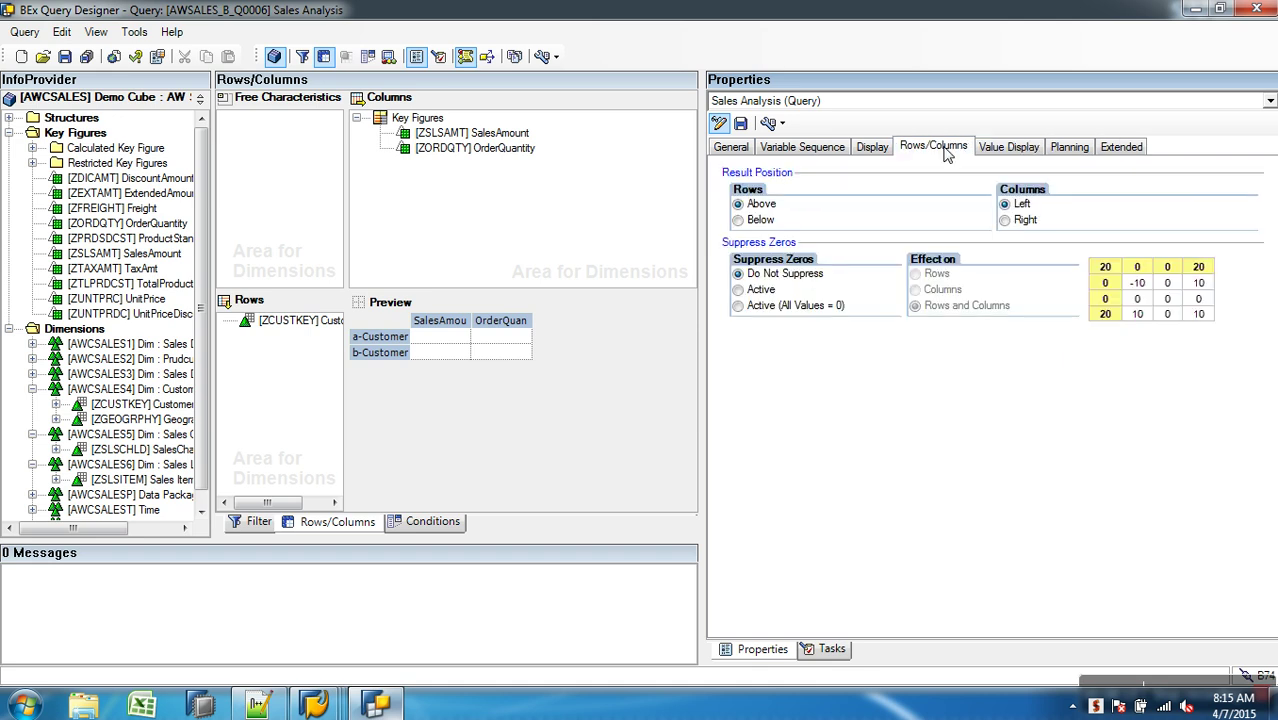
click(763, 292)
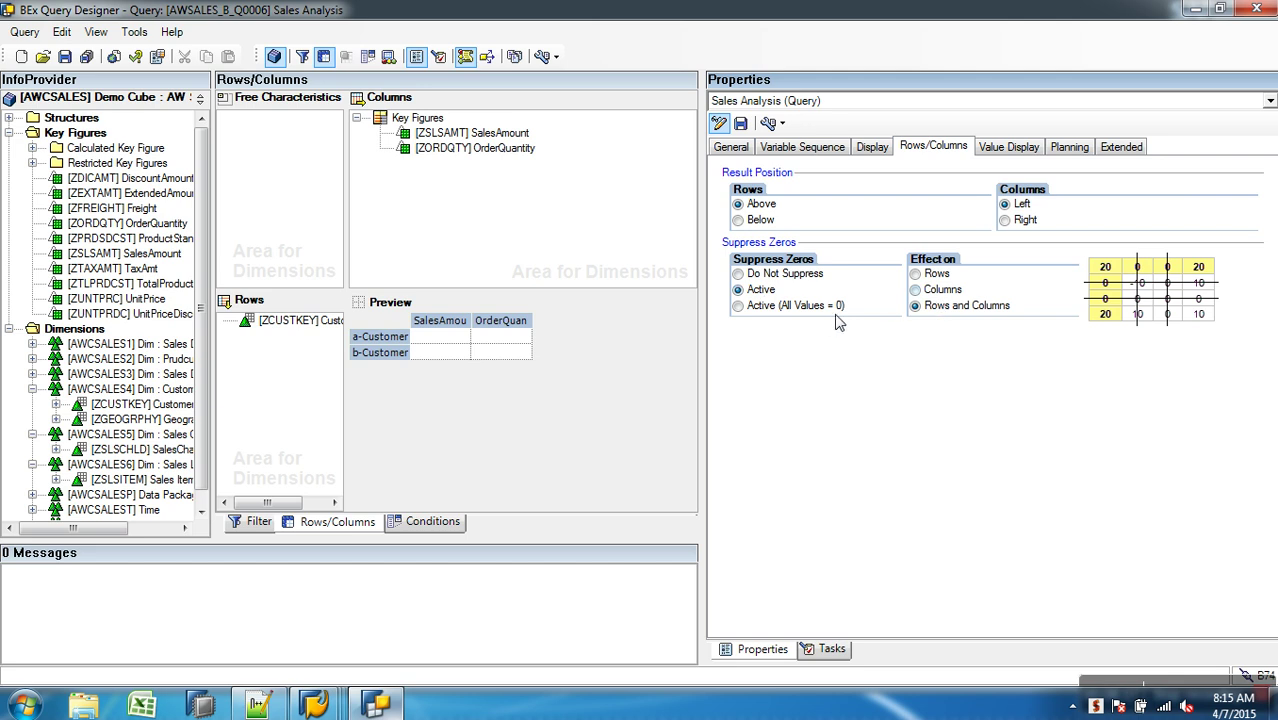
click(932, 289)
click(940, 308)
click(830, 308)
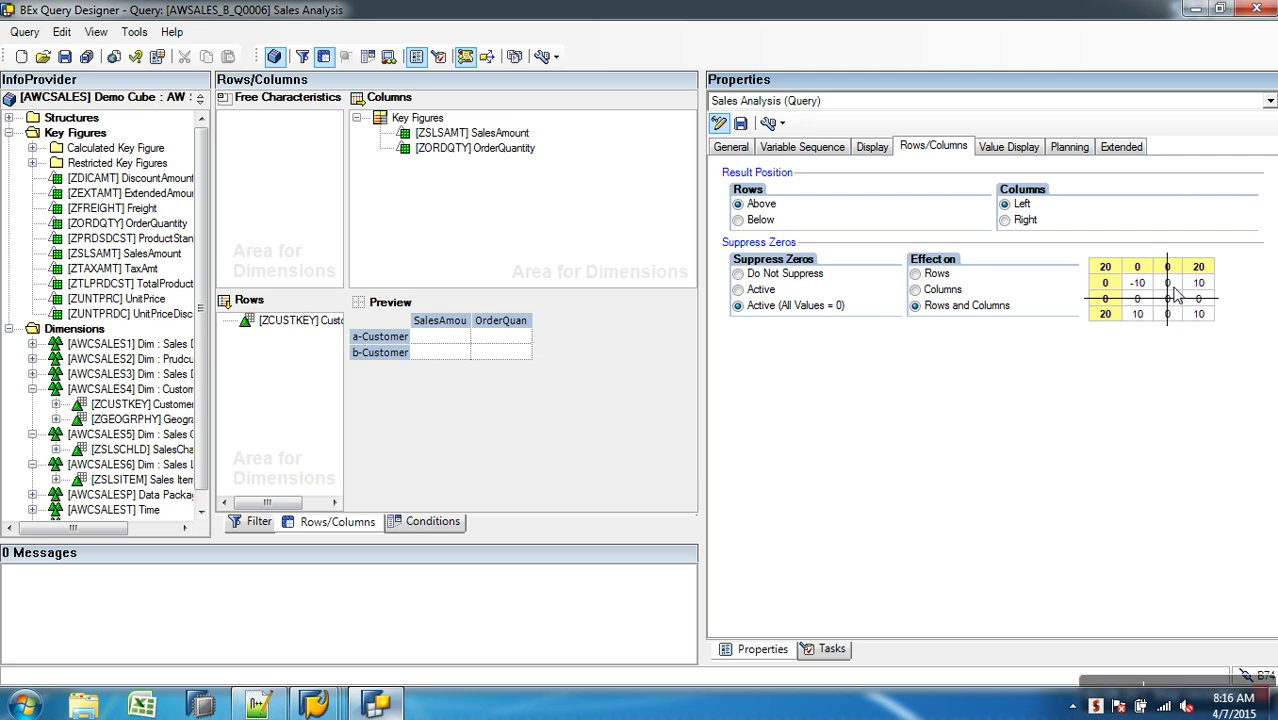
click(931, 295)
click(968, 308)
click(762, 292)
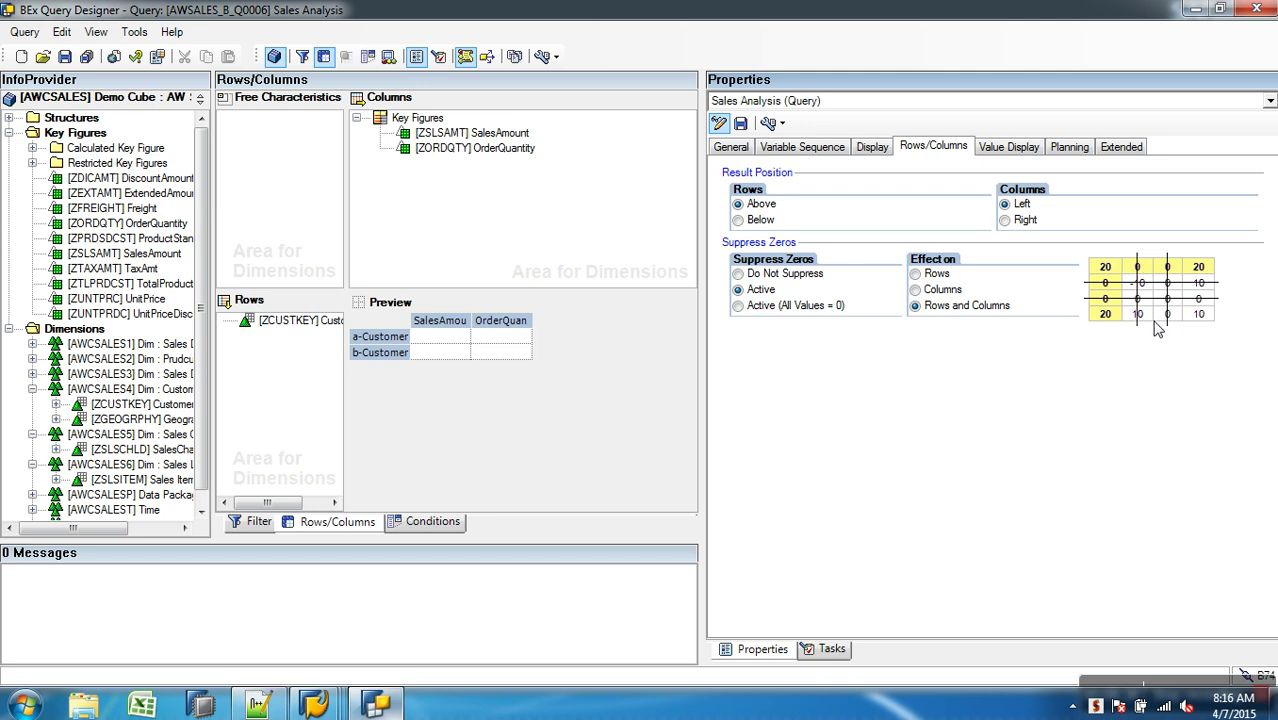
click(825, 310)
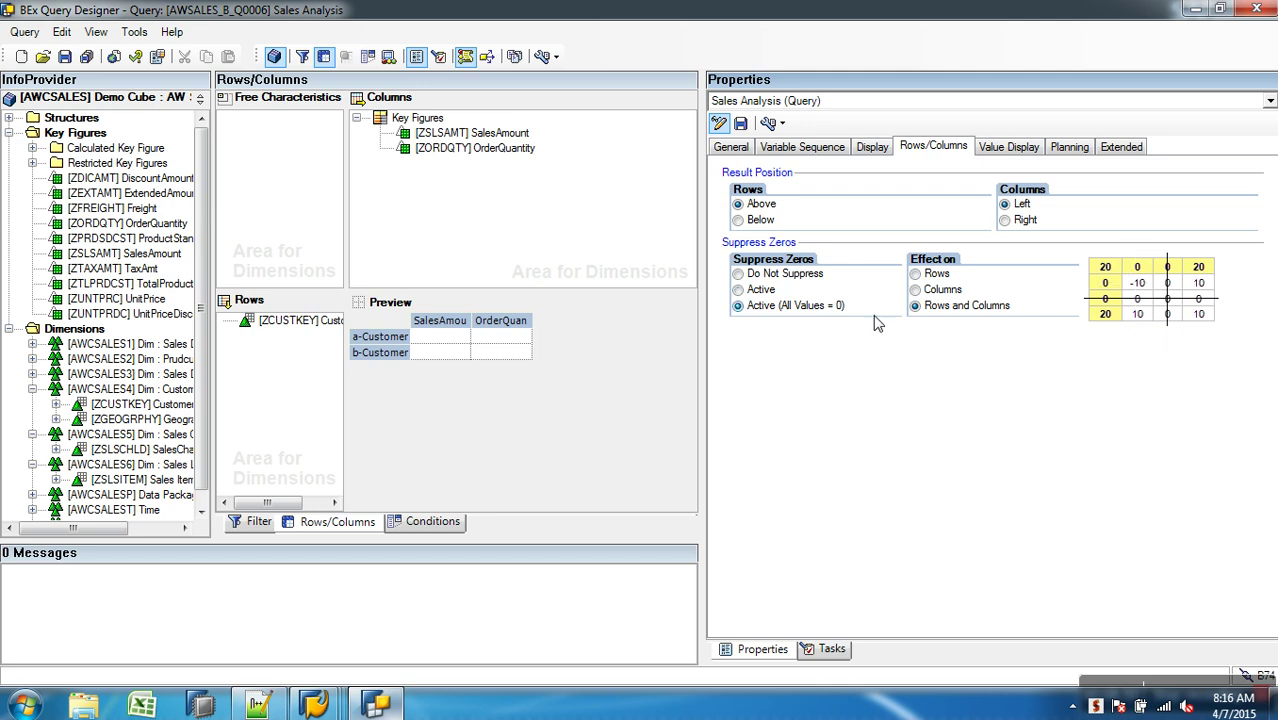